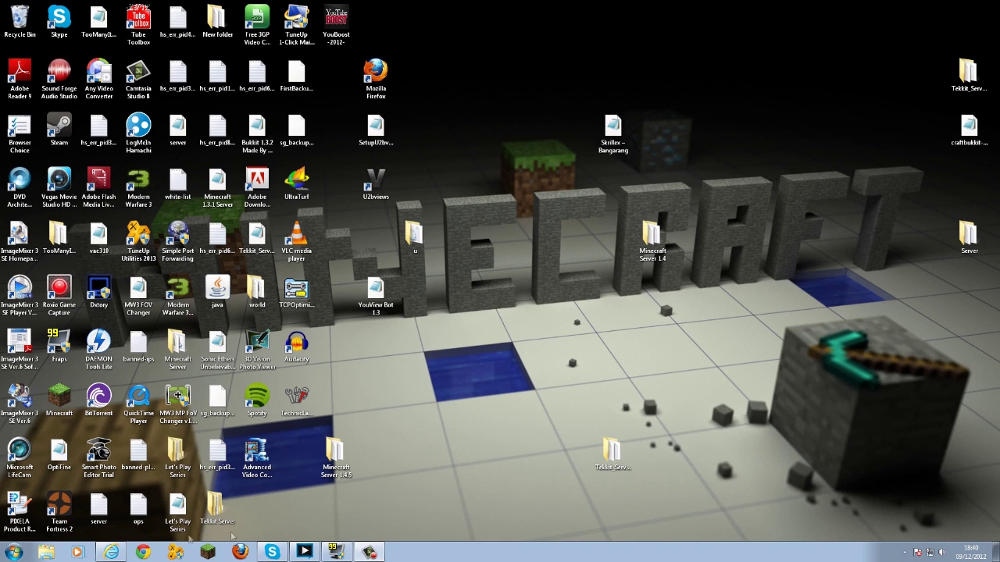
Step: Restore the Internet Explorer window showing the xsplit.com/get download page
{"action": "left_click", "coordinate": [114, 550]}
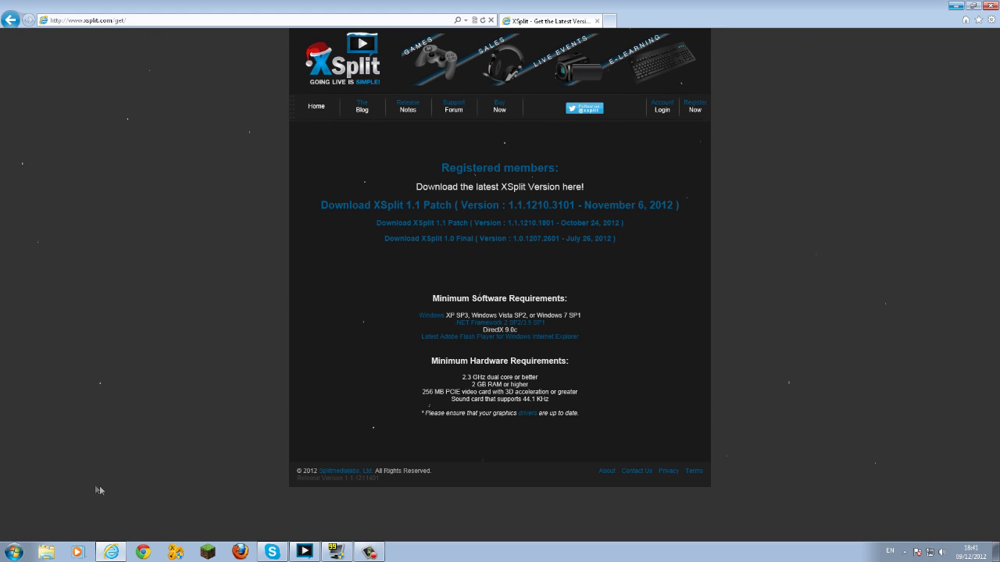
{"action": "left_click", "coordinate": [609, 20]}
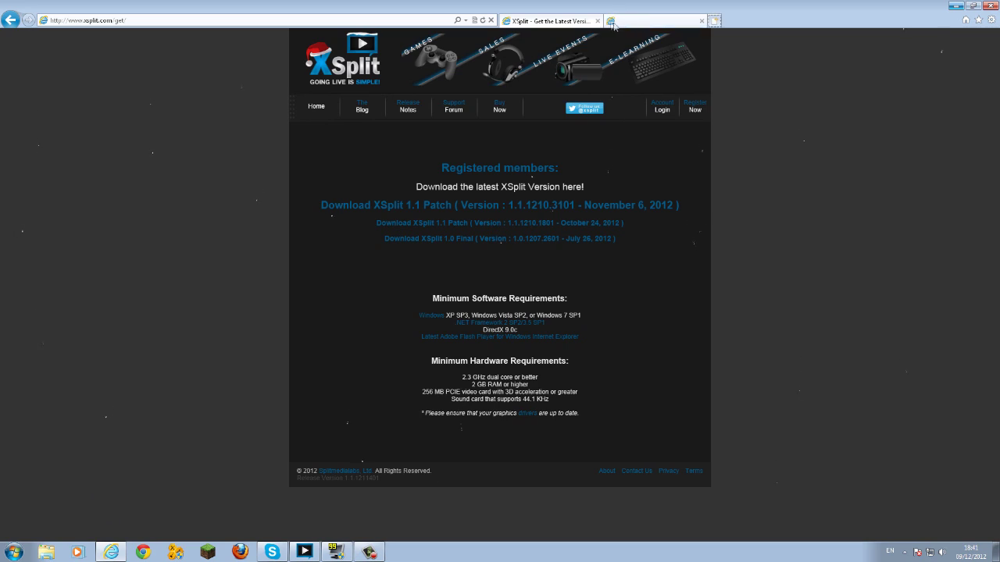
{"action": "left_click", "coordinate": [110, 22]}
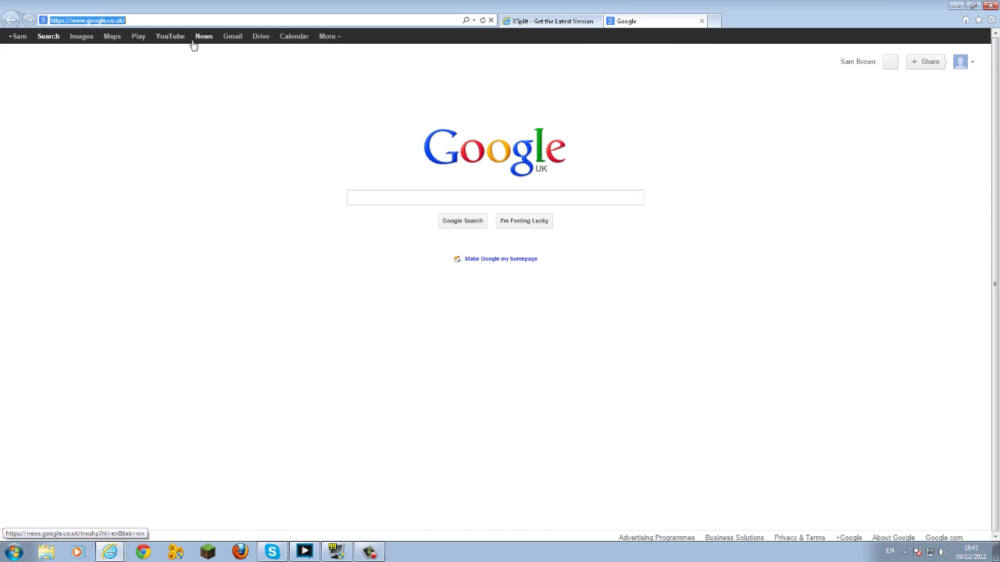
{"action": "type", "text": "ww"}
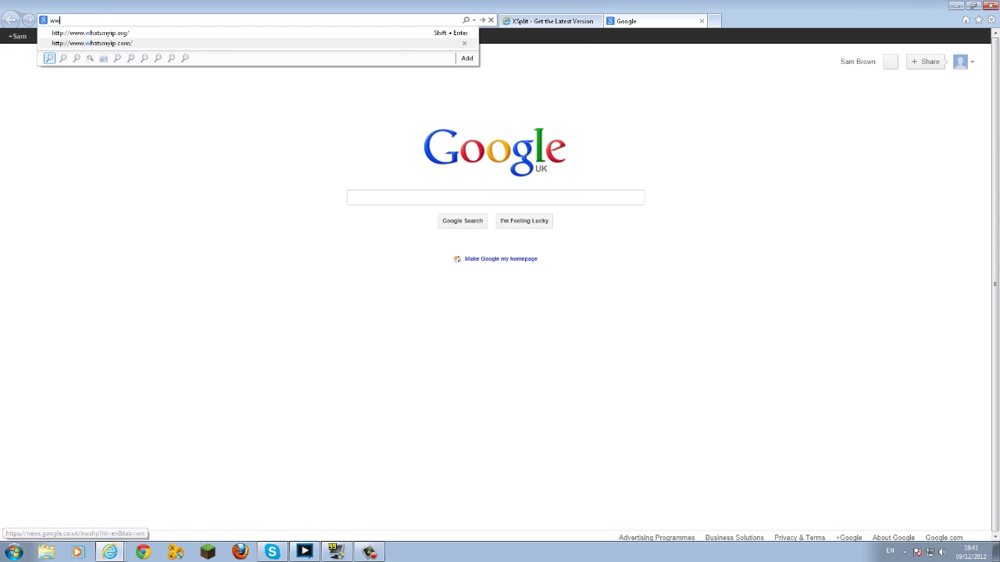
{"action": "type", "text": "w.plus.google.com/"}
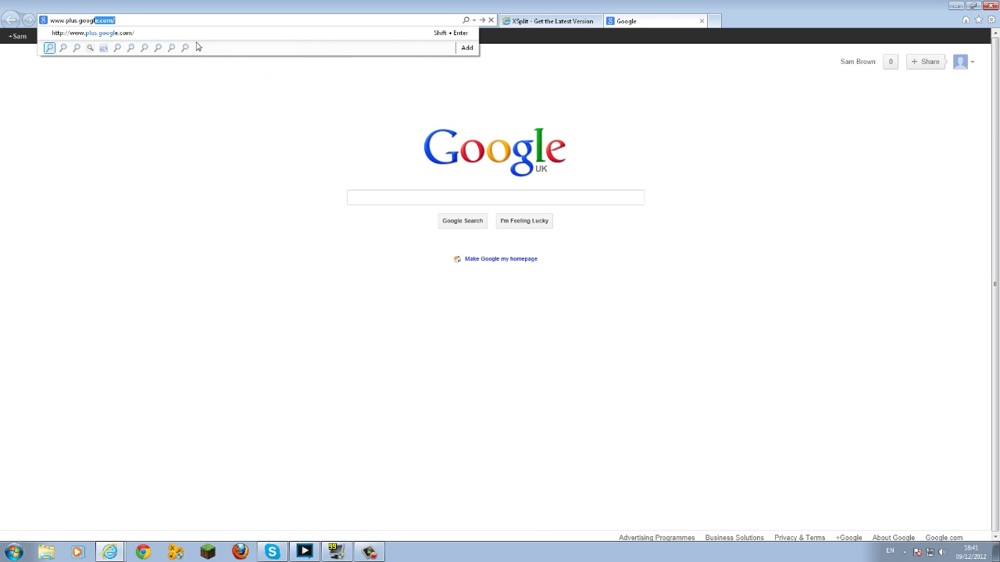
{"action": "key", "text": "End"}
{"action": "key", "text": "Return"}
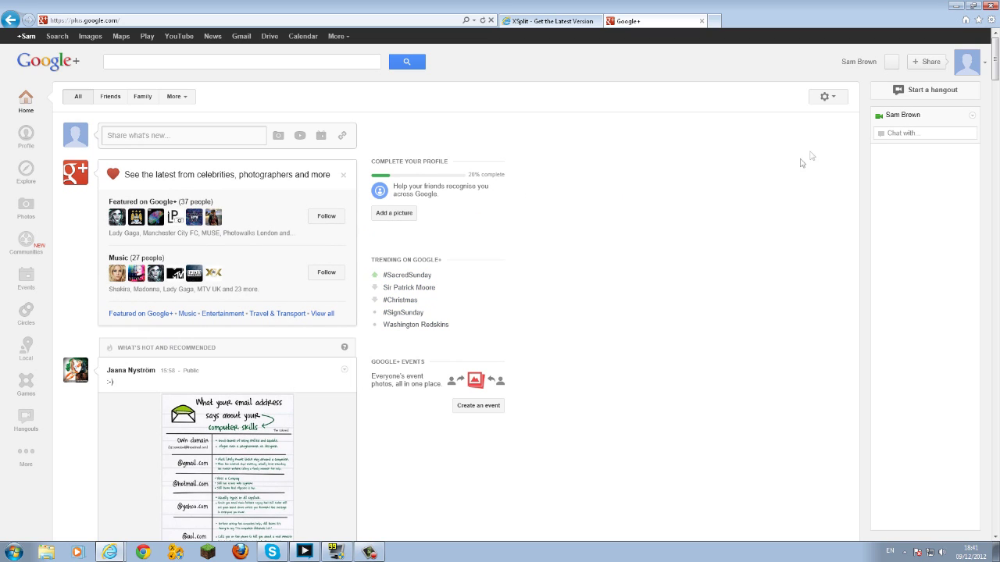
{"action": "left_click", "coordinate": [919, 95]}
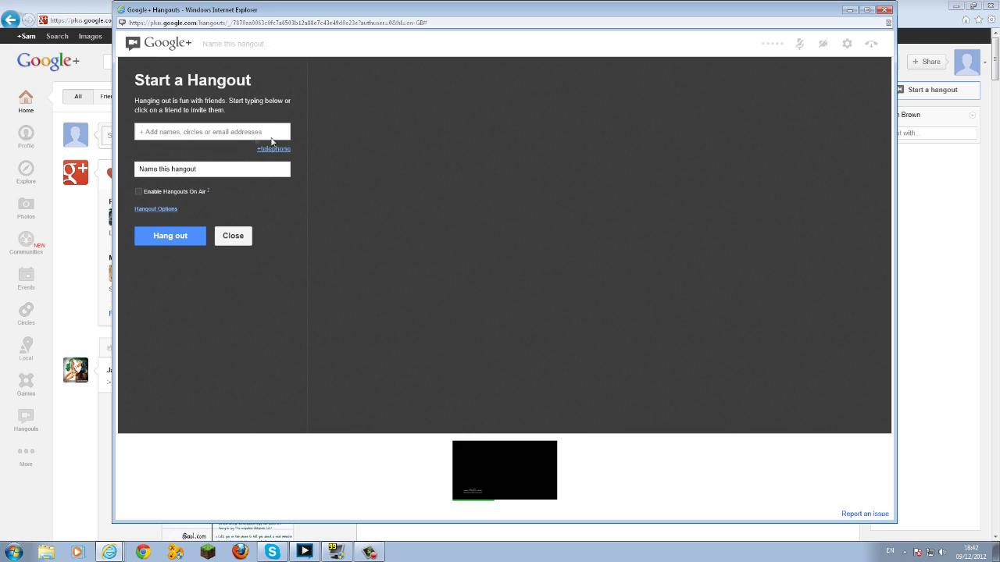
Step: Name the hangout 'Random Test', enable Hangouts On Air, and launch it unchanged
{"action": "left_click", "coordinate": [198, 168]}
{"action": "type", "text": "R"}
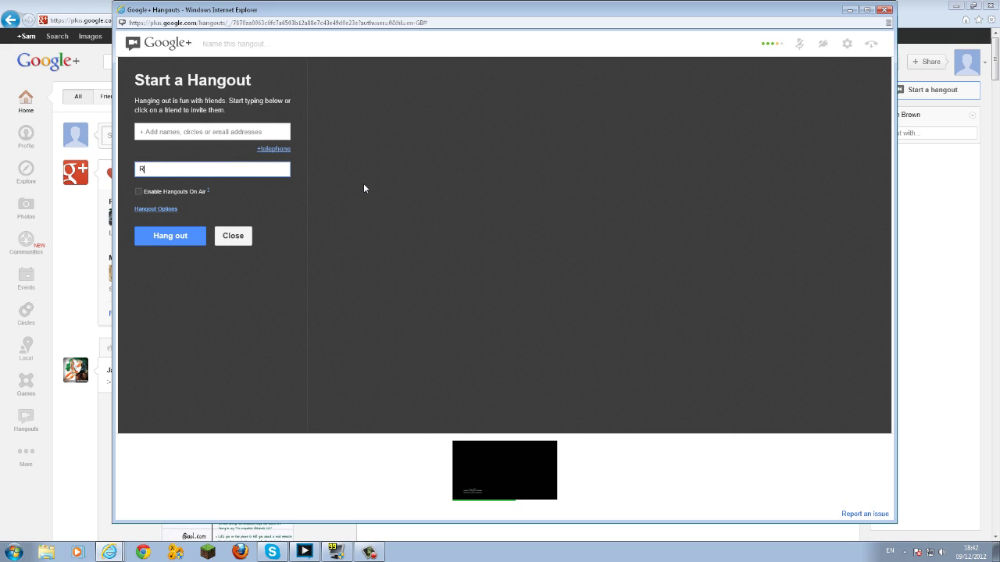
{"action": "type", "text": "an"}
{"action": "left_click", "coordinate": [139, 191]}
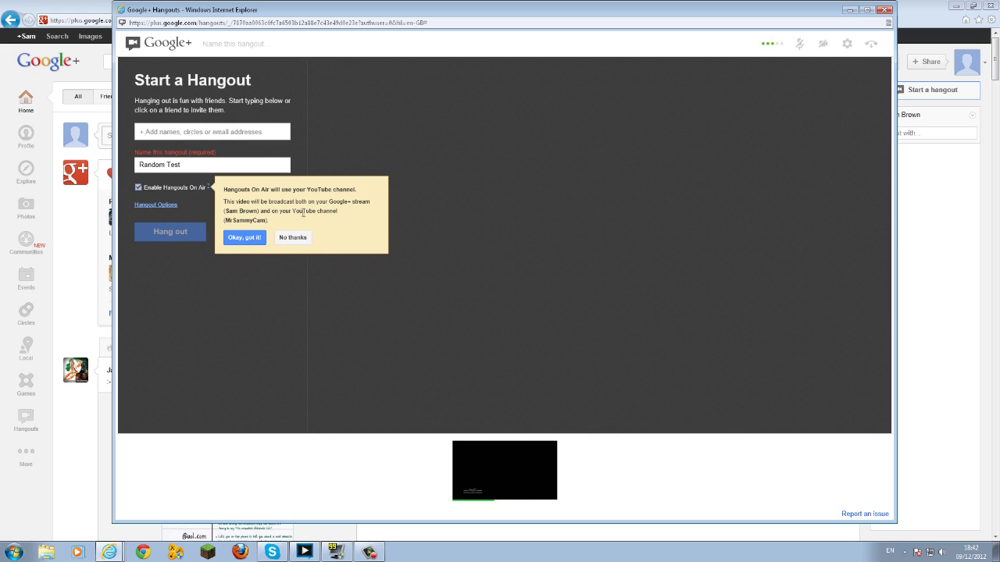
{"action": "left_click", "coordinate": [243, 237]}
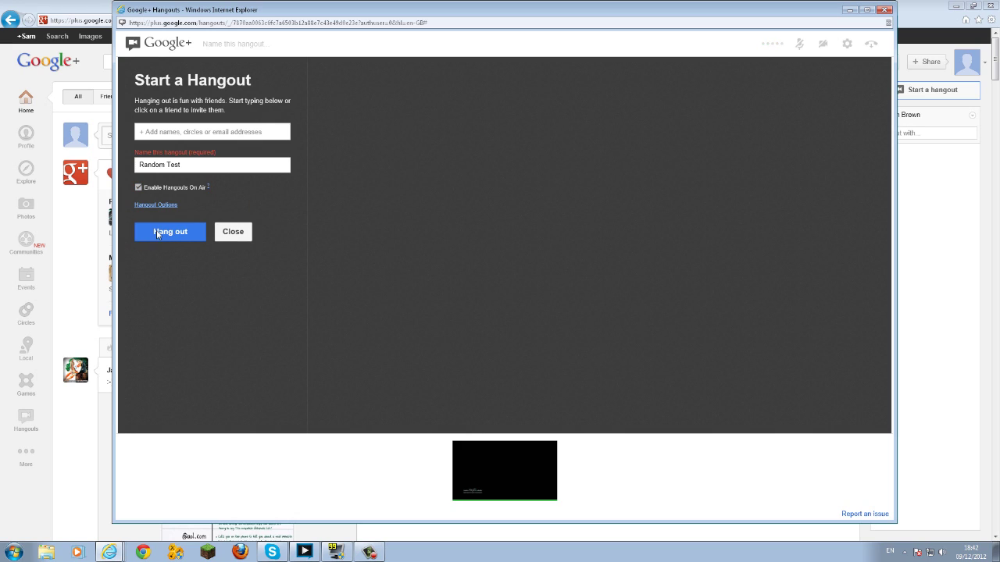
{"action": "left_click", "coordinate": [148, 205]}
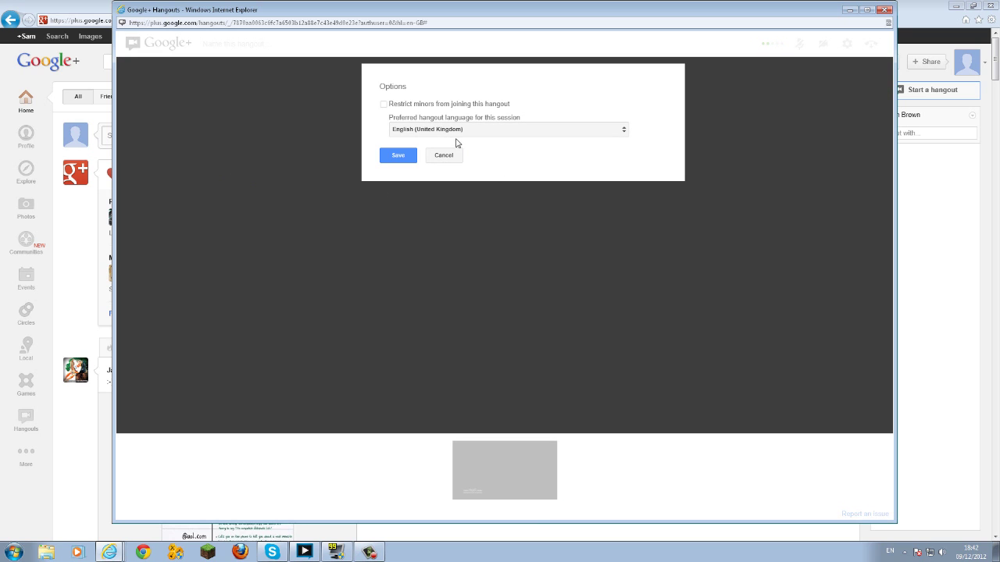
{"action": "left_click", "coordinate": [441, 160]}
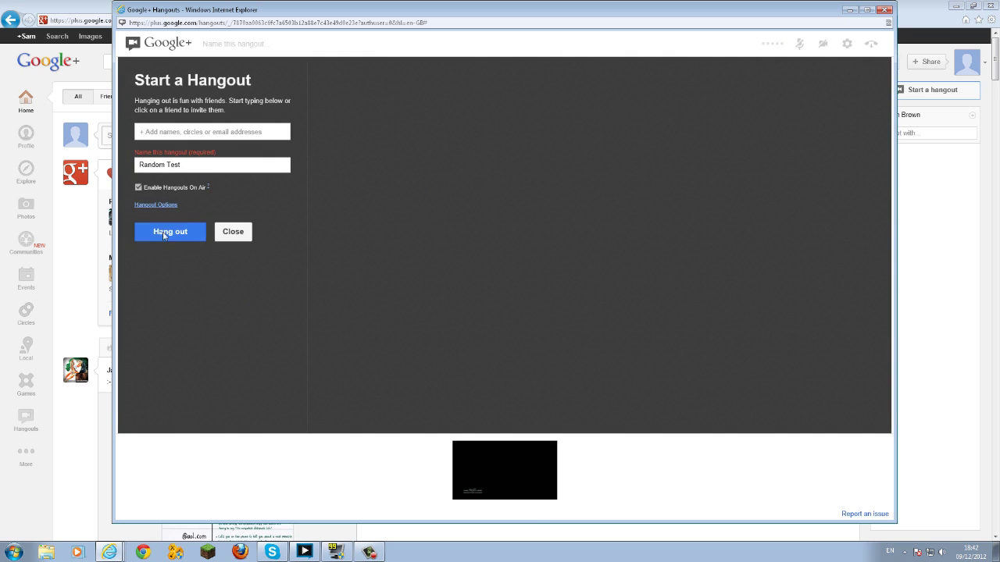
{"action": "key", "text": "Return"}
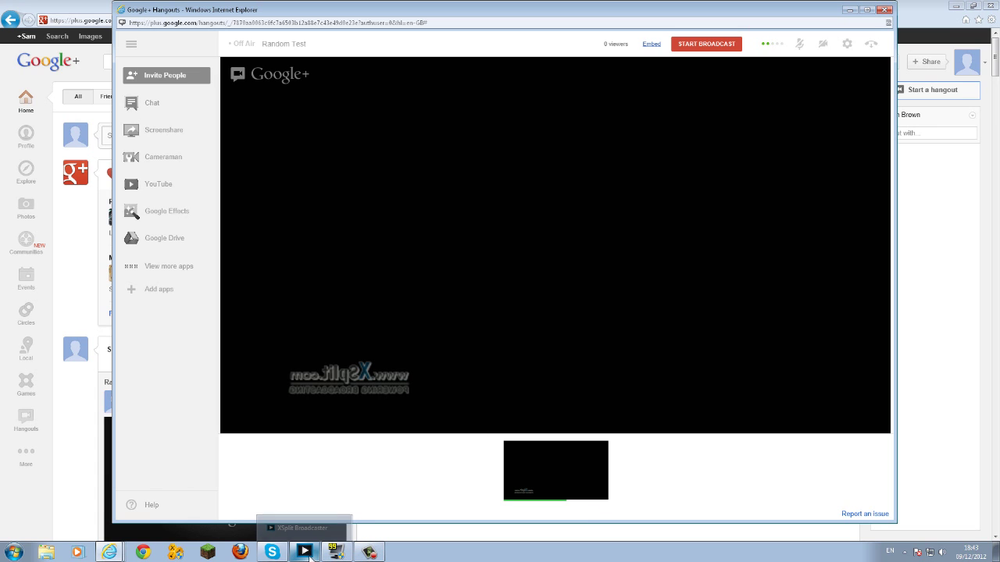
{"action": "mouse_move", "coordinate": [304, 552]}
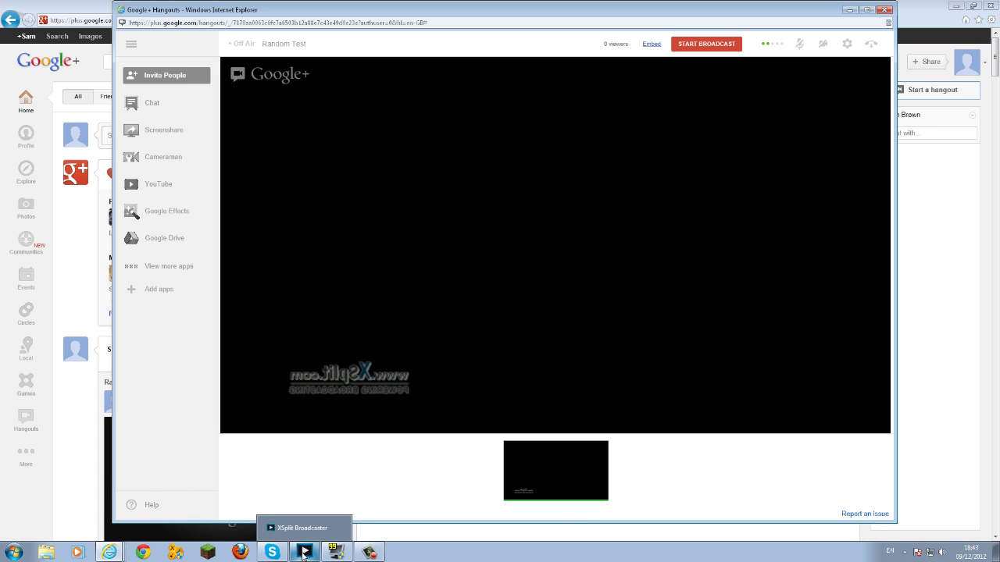
Step: Bring the XSplit Broadcaster window to the front over the running hangout
{"action": "left_click", "coordinate": [304, 555]}
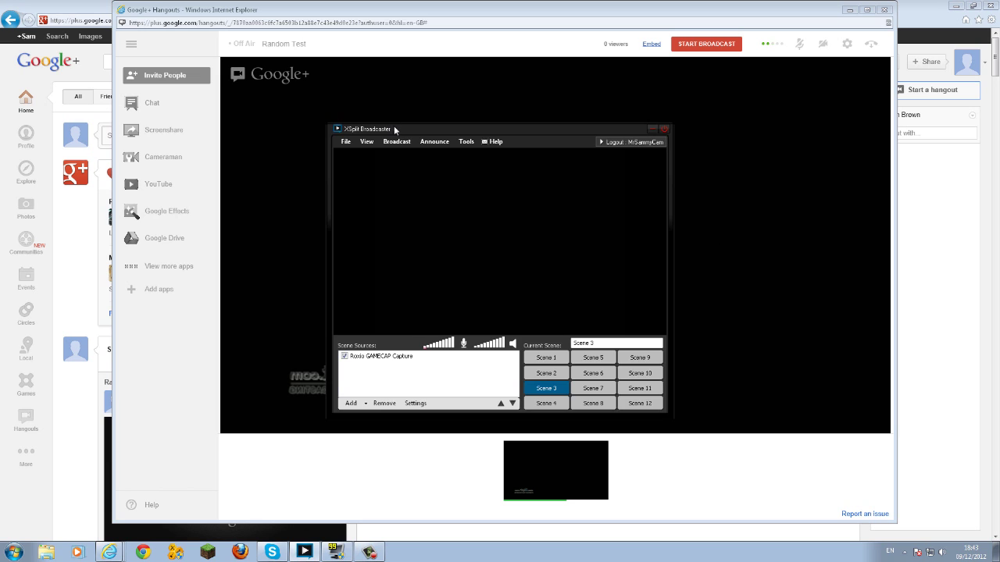
Step: Move XSplit over the hangout, keep its 640x360 resolution, and open General settings
{"action": "left_click_drag", "start_coordinate": [388, 124], "coordinate": [389, 134]}
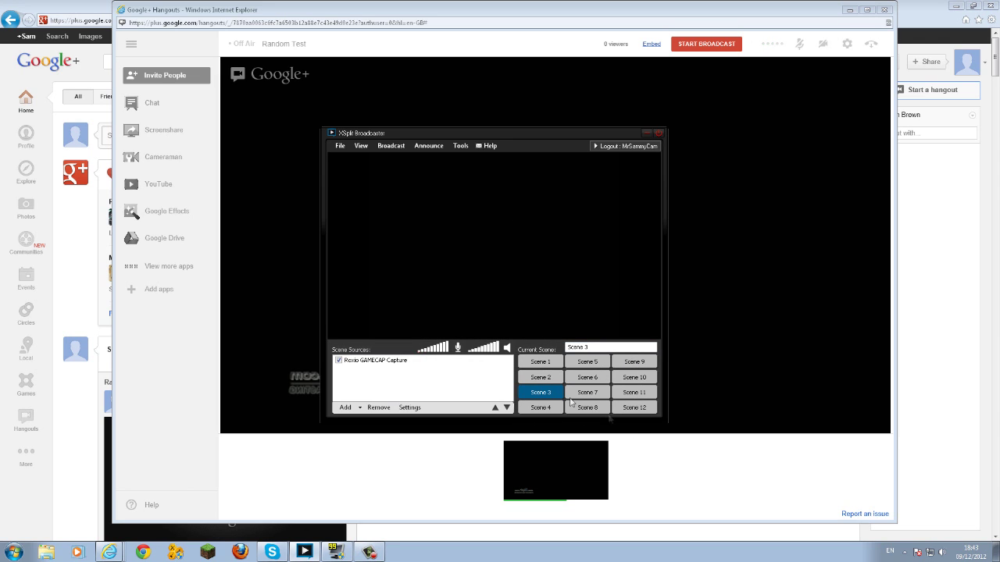
{"action": "left_click", "coordinate": [362, 147]}
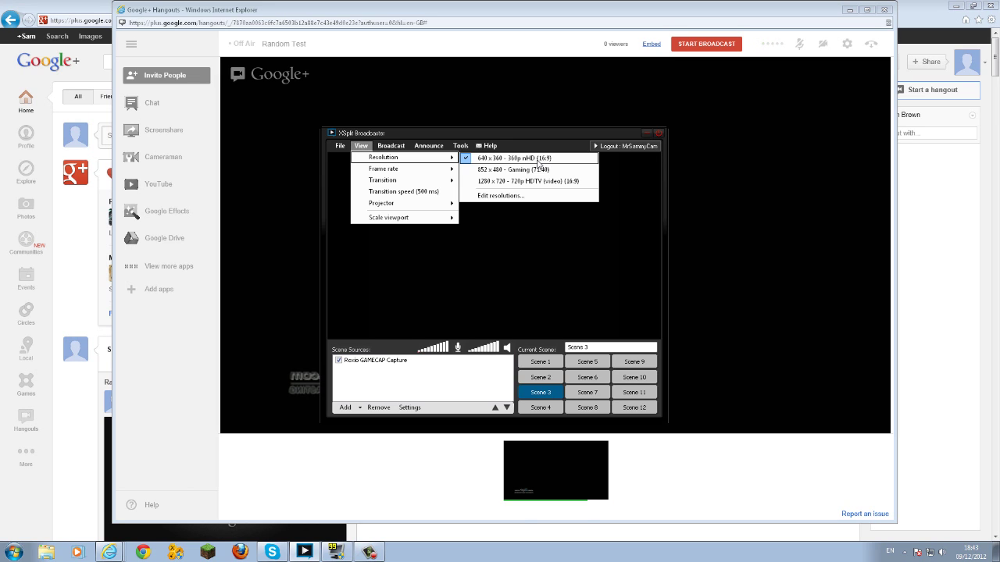
{"action": "mouse_move", "coordinate": [402, 157]}
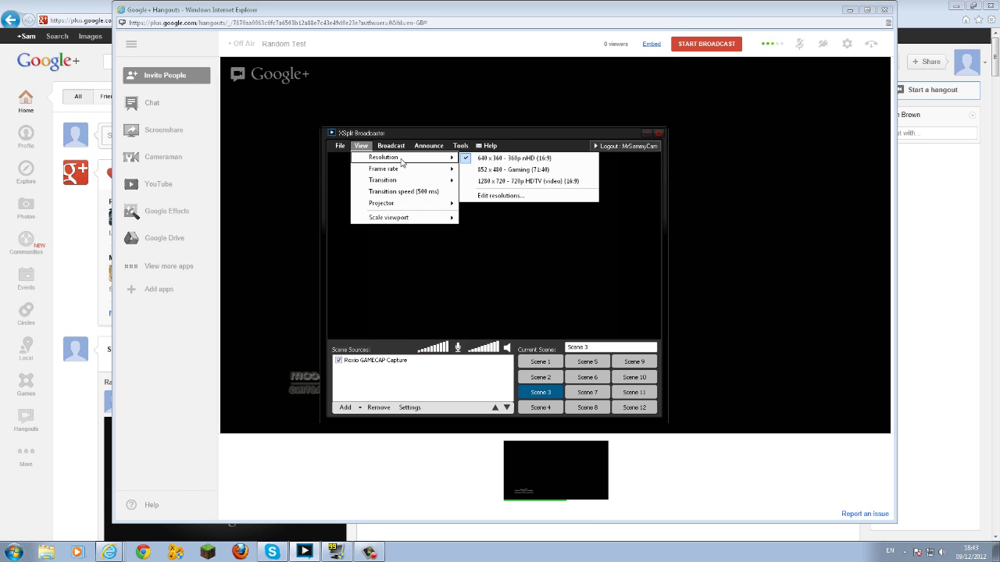
{"action": "left_click", "coordinate": [476, 292]}
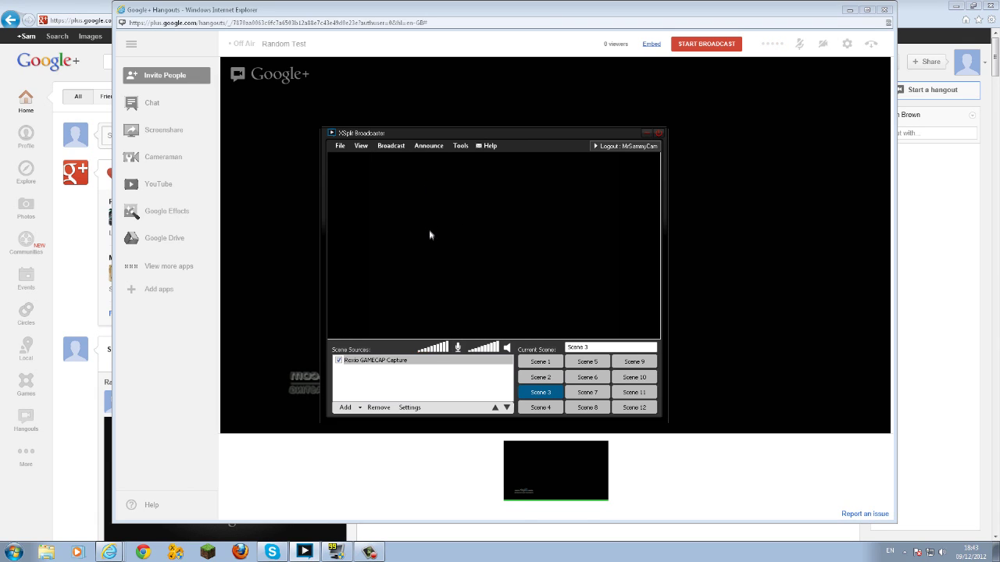
{"action": "left_click", "coordinate": [428, 146]}
{"action": "mouse_move", "coordinate": [460, 146]}
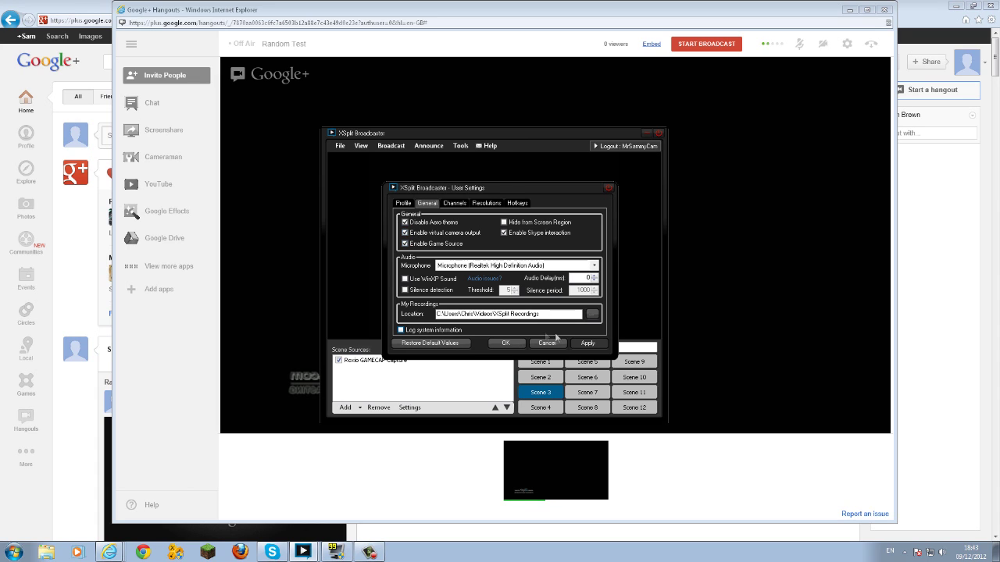
Step: Keep the Realtek microphone, close User Settings, and deselect the Roxio GAMECAP source
{"action": "left_click", "coordinate": [593, 270]}
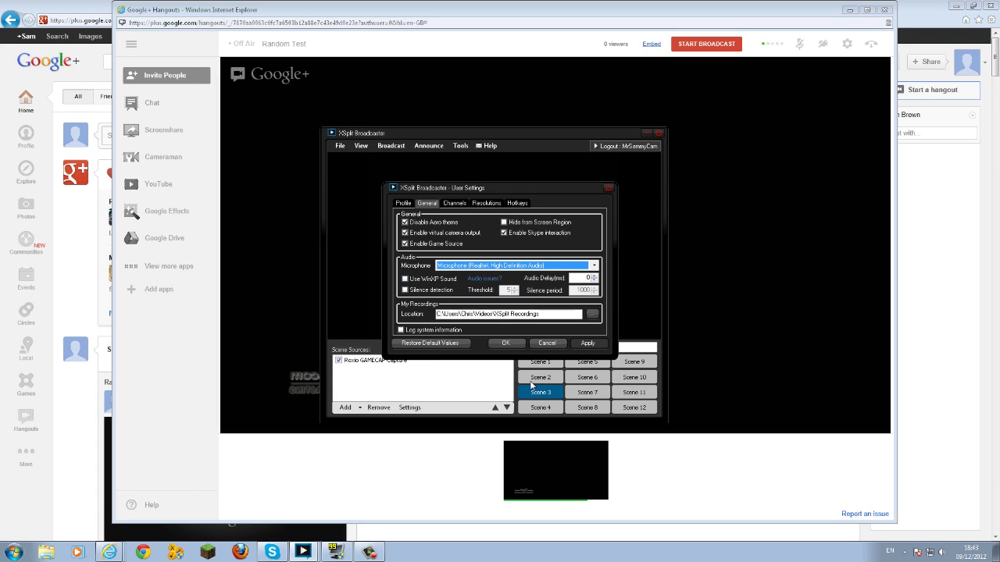
{"action": "left_click", "coordinate": [505, 344]}
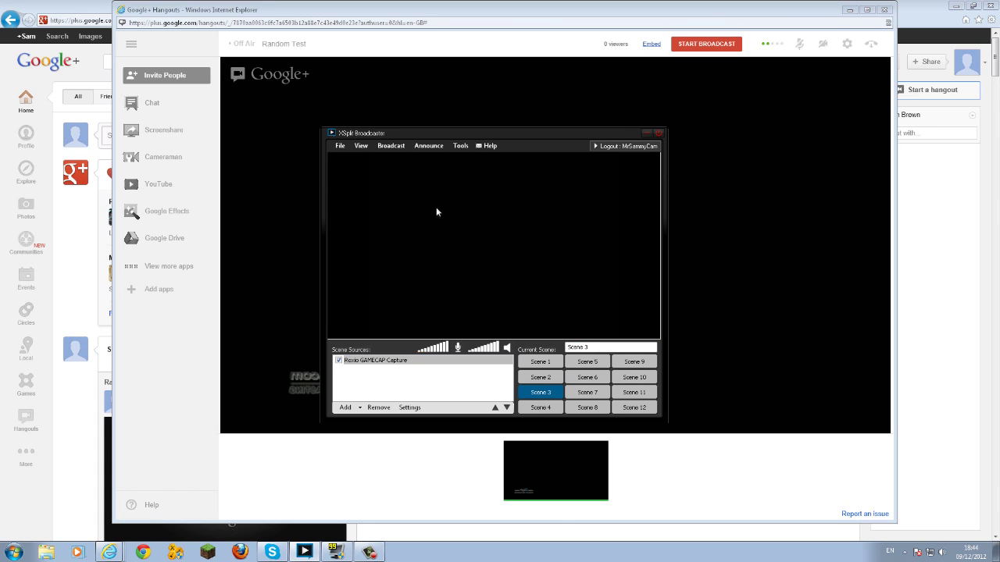
{"action": "left_click", "coordinate": [485, 320]}
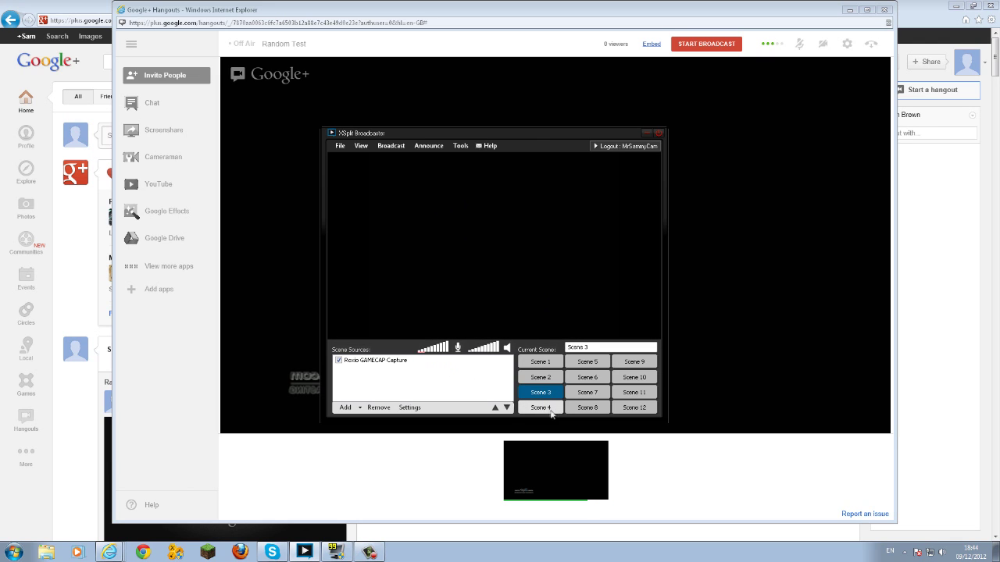
Step: Make Scene 4's 'Stream Starting Soon' Tekkit screen live and check it in the hangout
{"action": "left_click", "coordinate": [540, 408]}
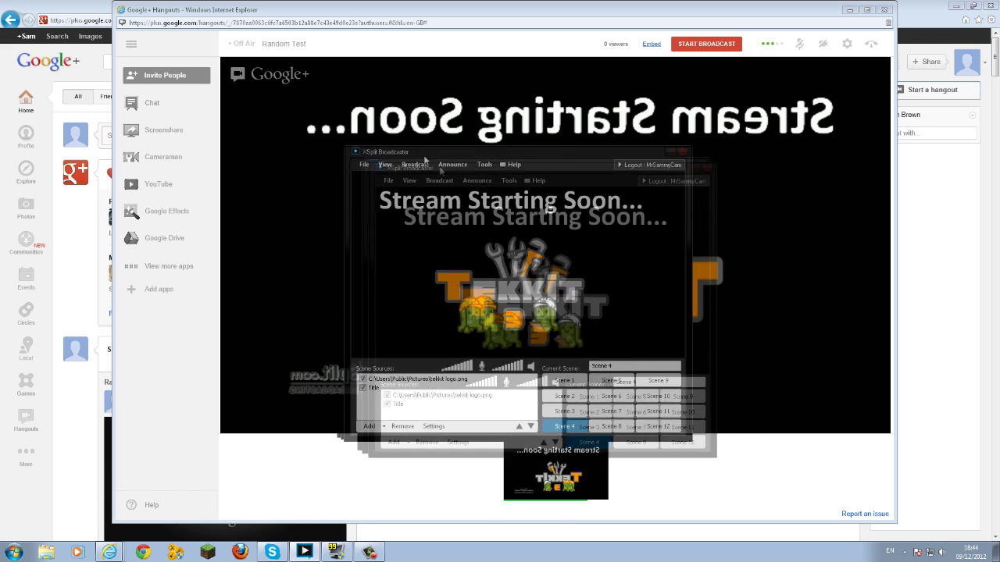
{"action": "left_click_drag", "start_coordinate": [392, 137], "coordinate": [869, 389]}
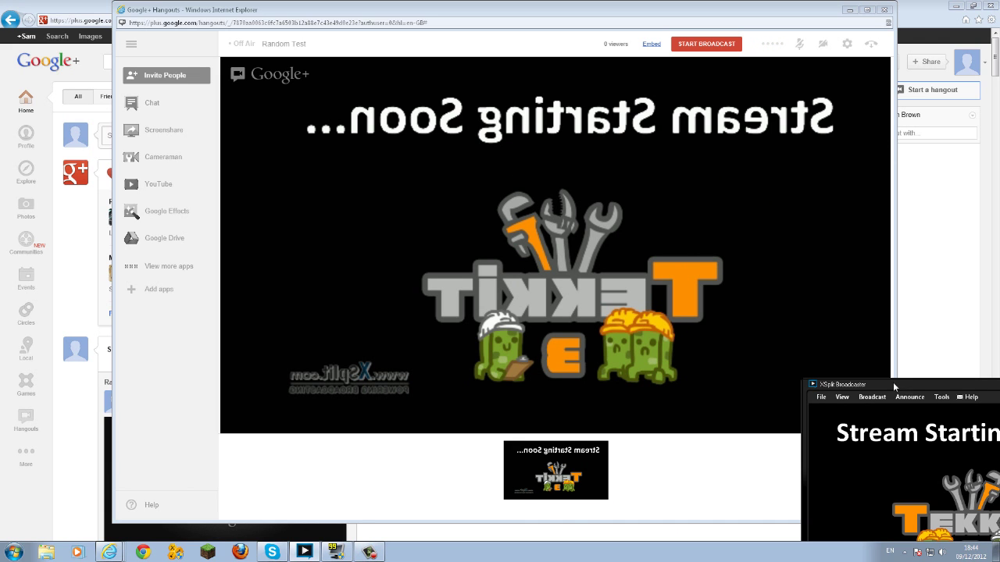
{"action": "left_click_drag", "start_coordinate": [894, 386], "coordinate": [521, 118]}
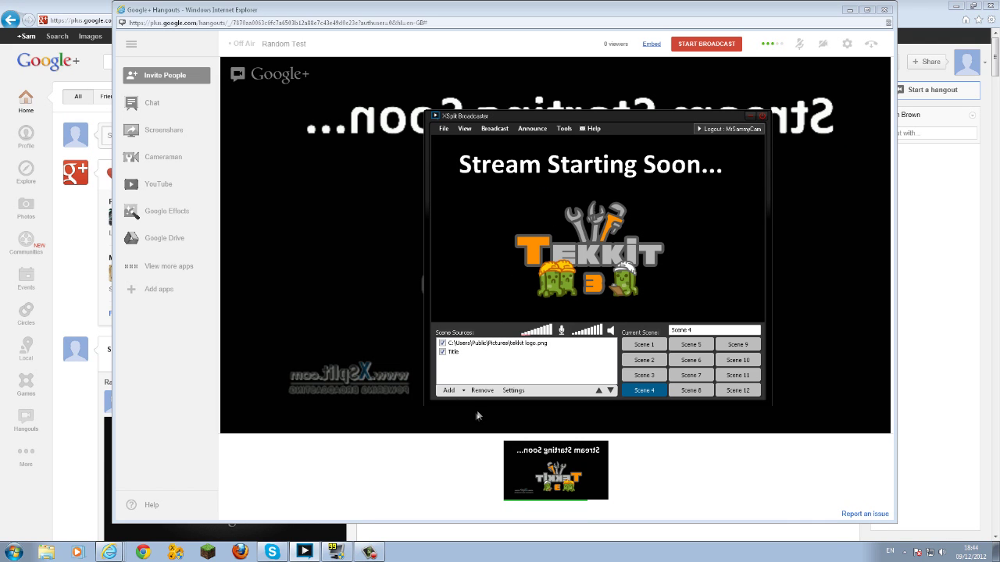
Step: In Scene 2, replace the webcam source with the Microsoft LifeCam VX-7000 and enlarge it
{"action": "key", "text": "ctrl+2"}
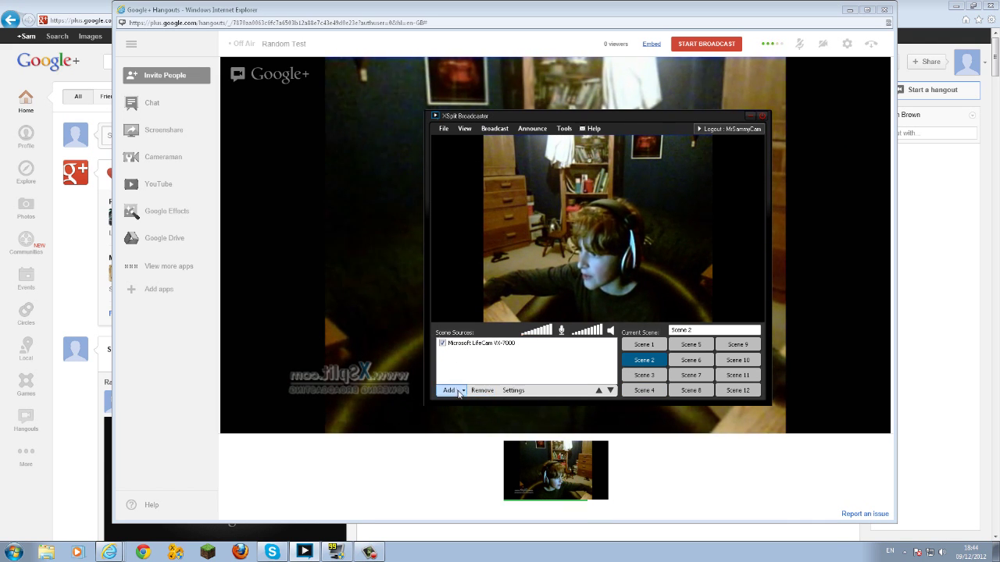
{"action": "left_click", "coordinate": [460, 391]}
{"action": "left_click", "coordinate": [480, 343]}
{"action": "left_click", "coordinate": [482, 391]}
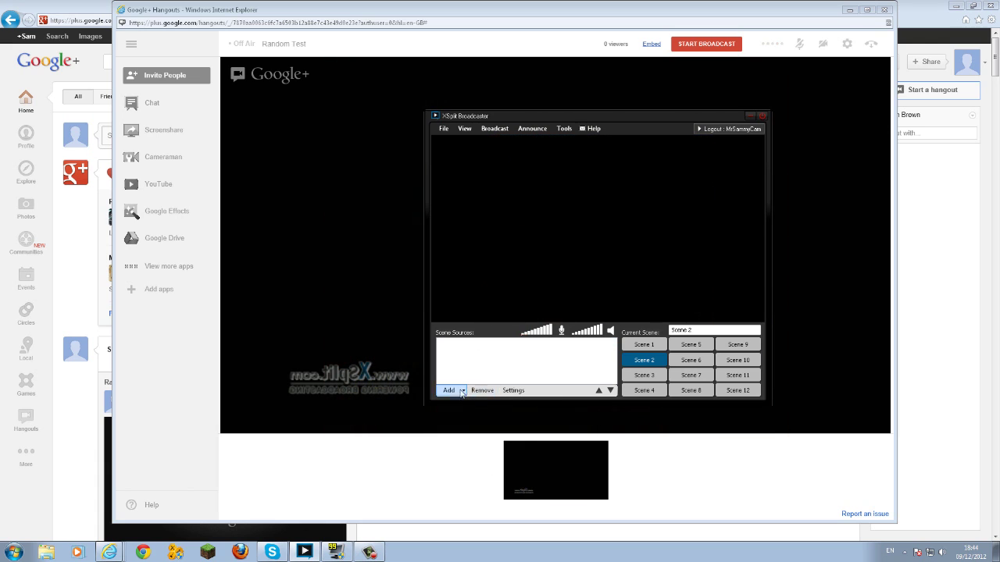
{"action": "mouse_move", "coordinate": [480, 402]}
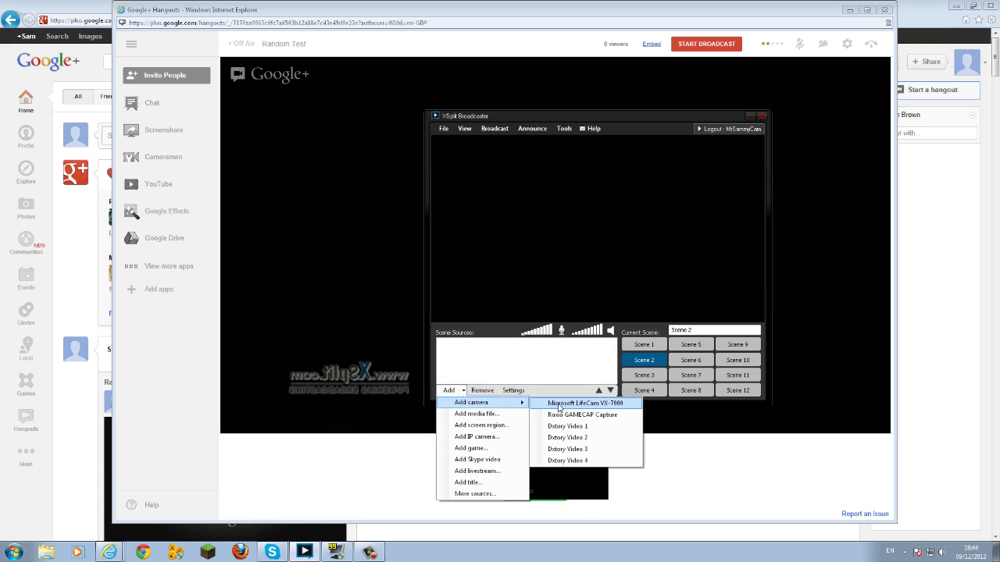
{"action": "left_click", "coordinate": [559, 404]}
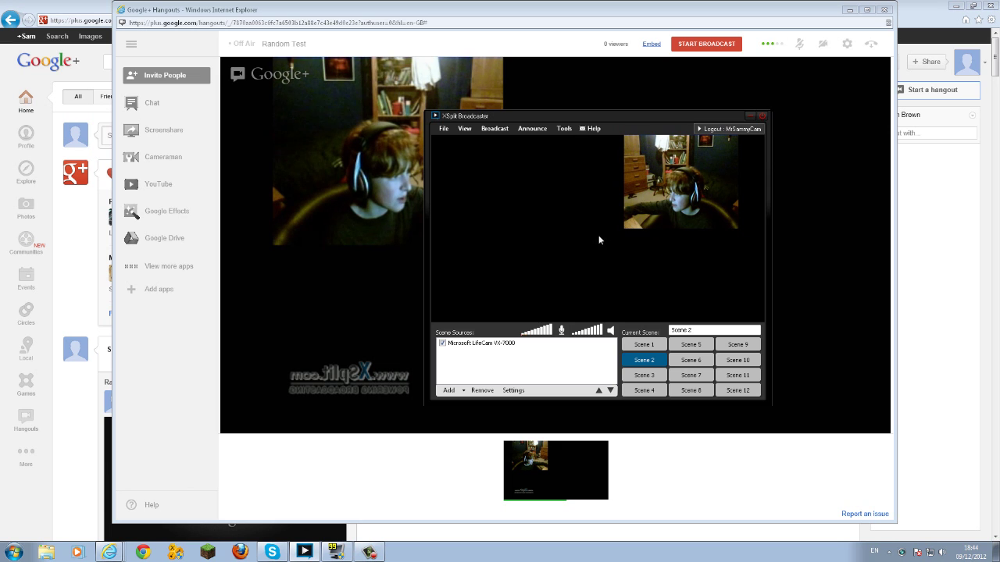
{"action": "mouse_move", "coordinate": [623, 228]}
{"action": "left_mouse_down"}
{"action": "mouse_move", "coordinate": [556, 257]}
{"action": "mouse_move", "coordinate": [483, 322]}
{"action": "left_mouse_up"}
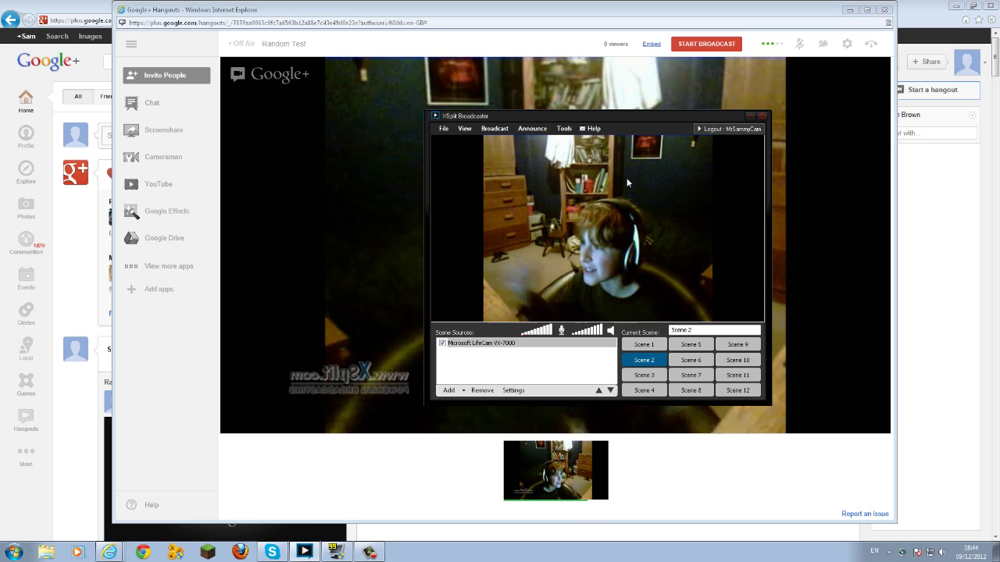
Step: Select the LifeCam source, reposition the XSplit window mid-screen, then minimize it
{"action": "left_click", "coordinate": [539, 344]}
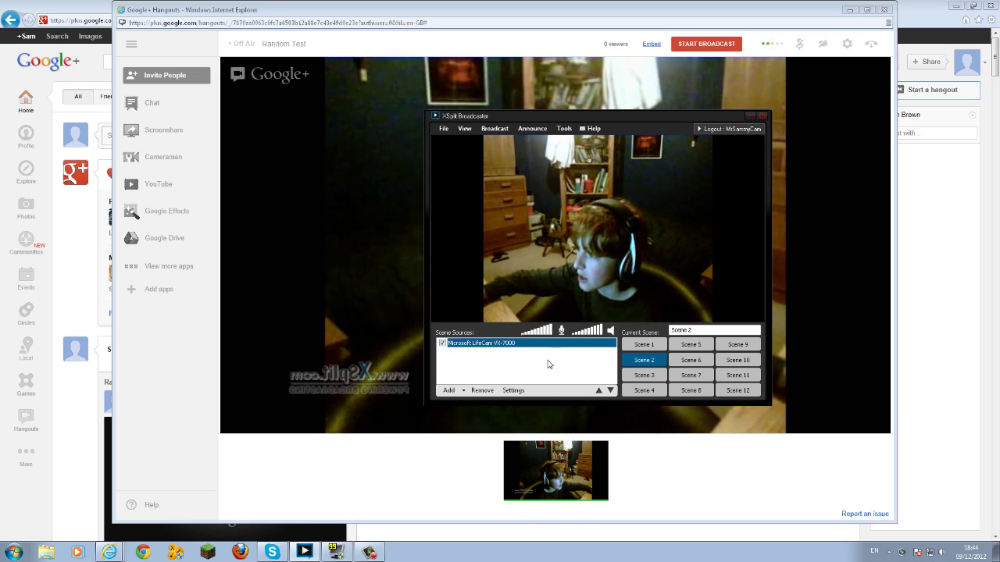
{"action": "left_click", "coordinate": [611, 220]}
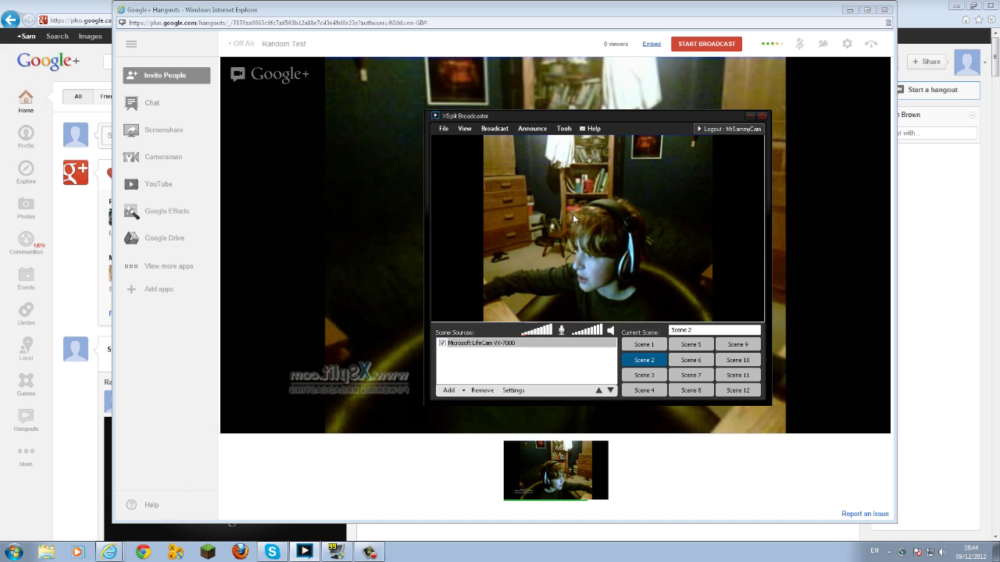
{"action": "left_click_drag", "start_coordinate": [711, 121], "coordinate": [653, 546]}
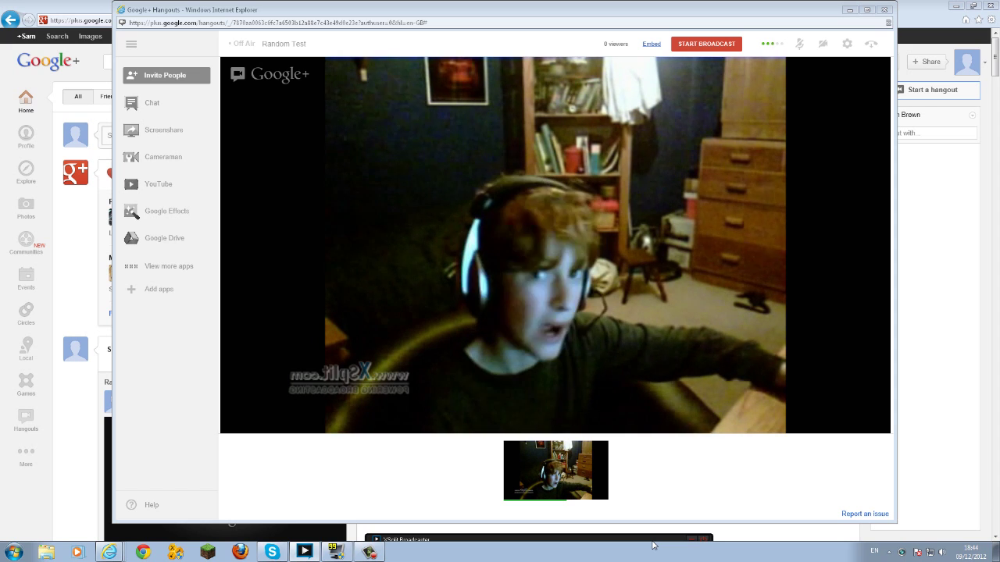
{"action": "mouse_move", "coordinate": [653, 545]}
{"action": "left_mouse_down"}
{"action": "mouse_move", "coordinate": [680, 320]}
{"action": "mouse_move", "coordinate": [674, 198]}
{"action": "left_mouse_up"}
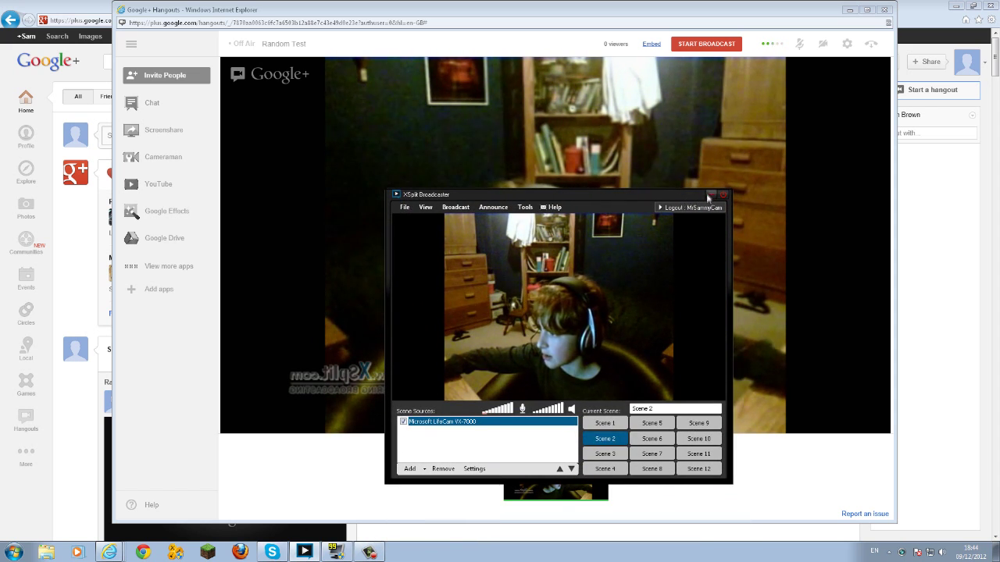
{"action": "left_click", "coordinate": [709, 195]}
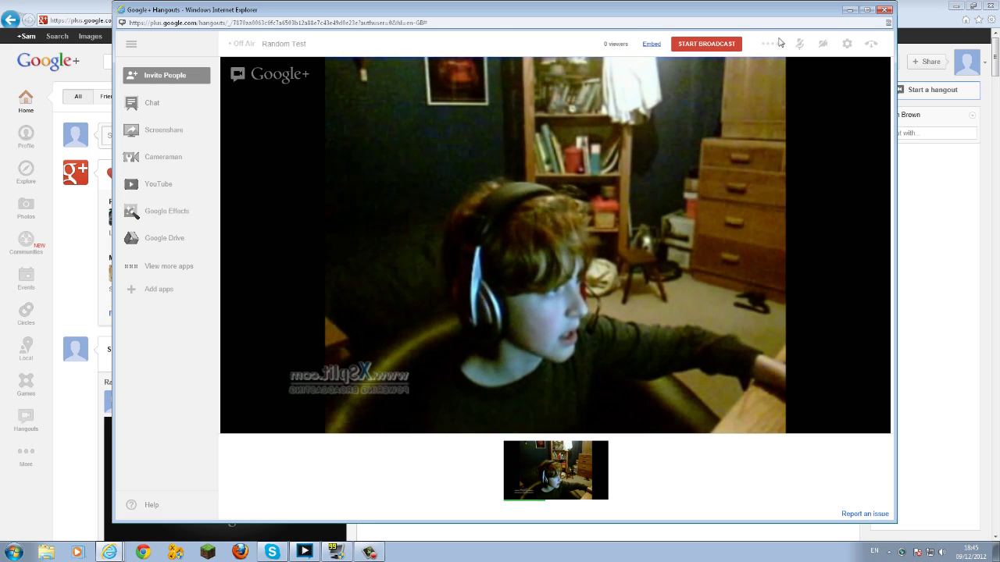
Step: Confirm XSplitBroadcaster as the Hangout camera and save the device settings
{"action": "left_click", "coordinate": [849, 45]}
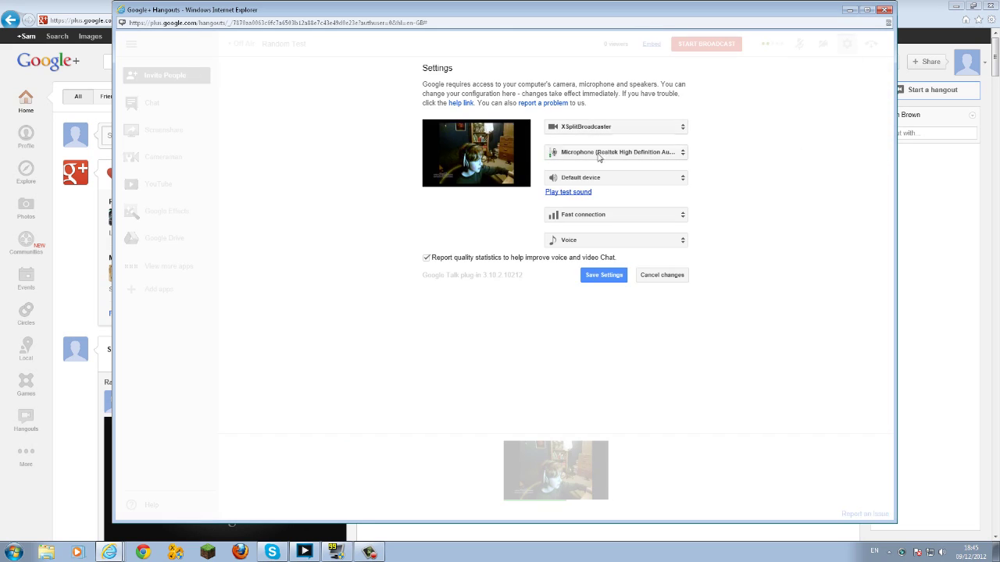
{"action": "left_click", "coordinate": [613, 279]}
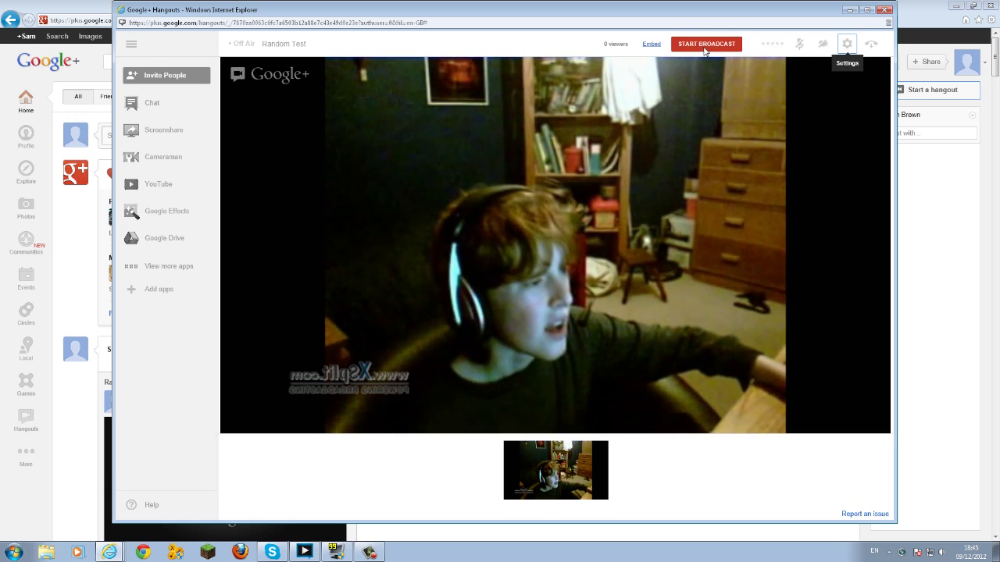
Step: Broadcast 'Random Test' publicly on air, then minimize the Hangouts window
{"action": "left_click", "coordinate": [705, 47]}
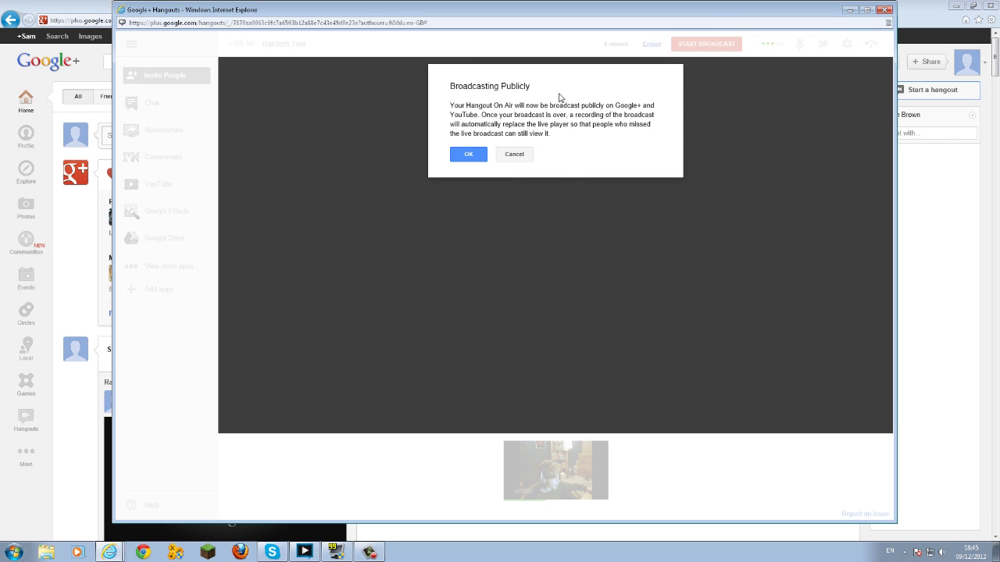
{"action": "left_click", "coordinate": [475, 159]}
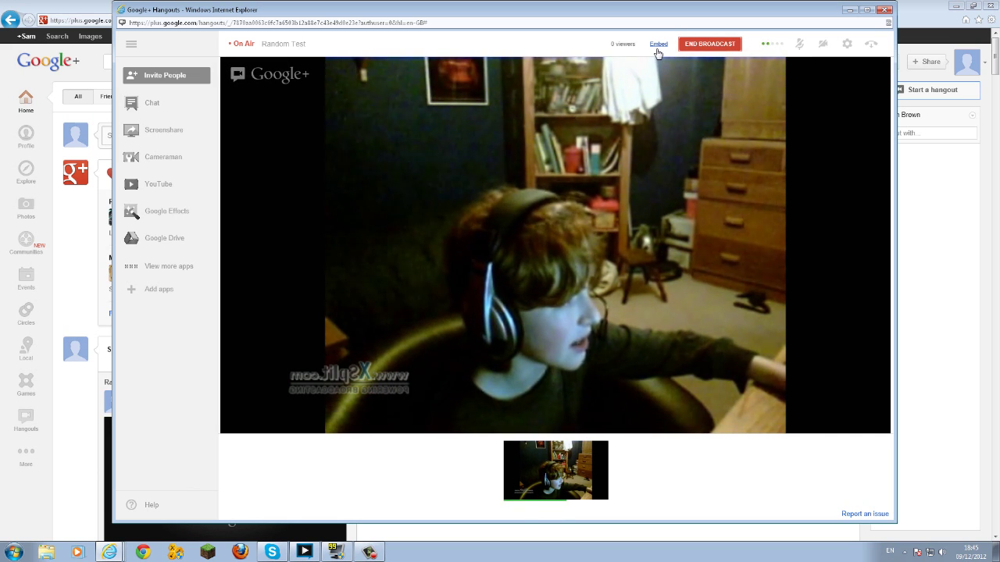
{"action": "left_click", "coordinate": [848, 11]}
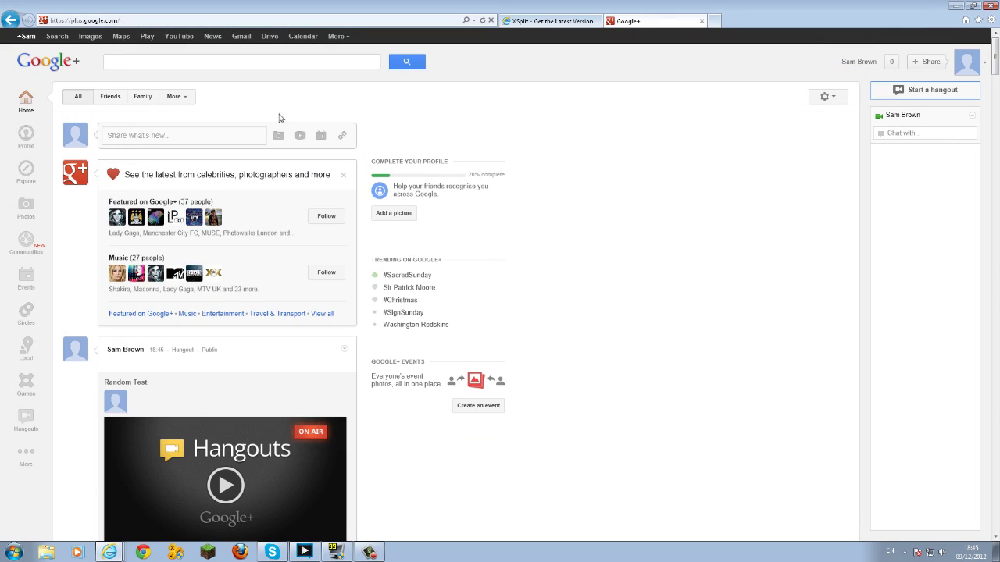
Step: Open the MrSammyCam YouTube channel page from the account menu in a new tab
{"action": "left_click", "coordinate": [558, 21]}
{"action": "left_click", "coordinate": [611, 24]}
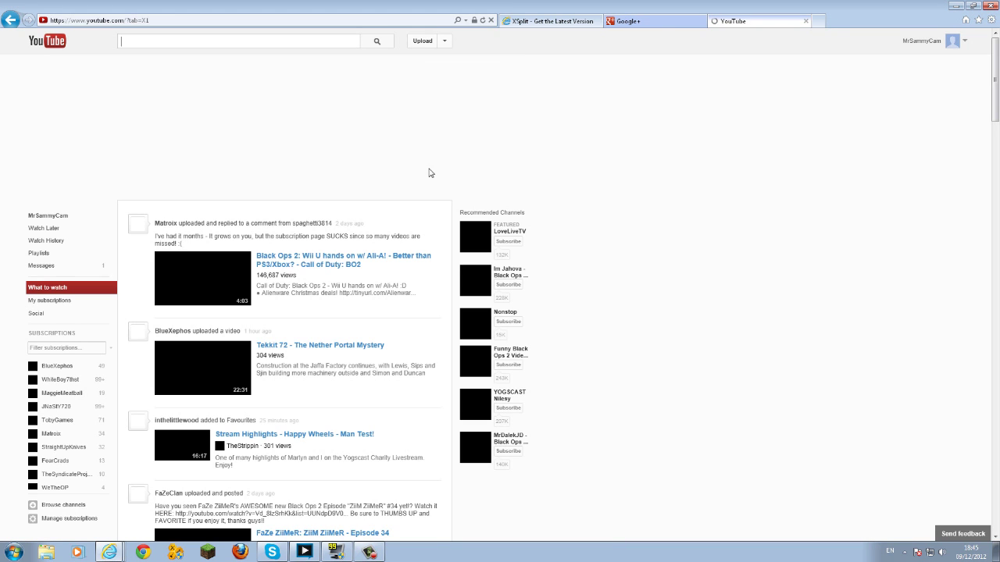
{"action": "left_click", "coordinate": [964, 44]}
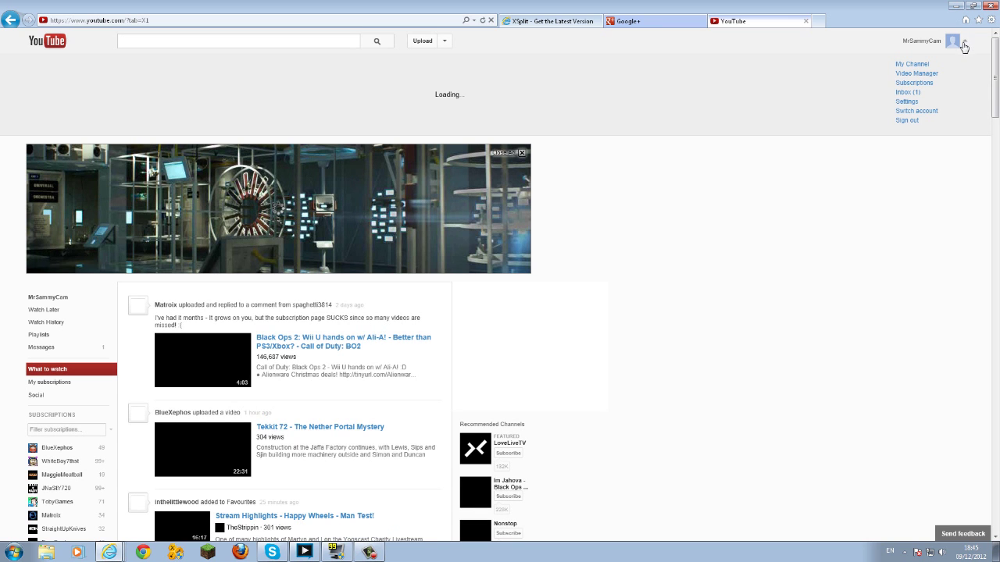
{"action": "left_click", "coordinate": [907, 66]}
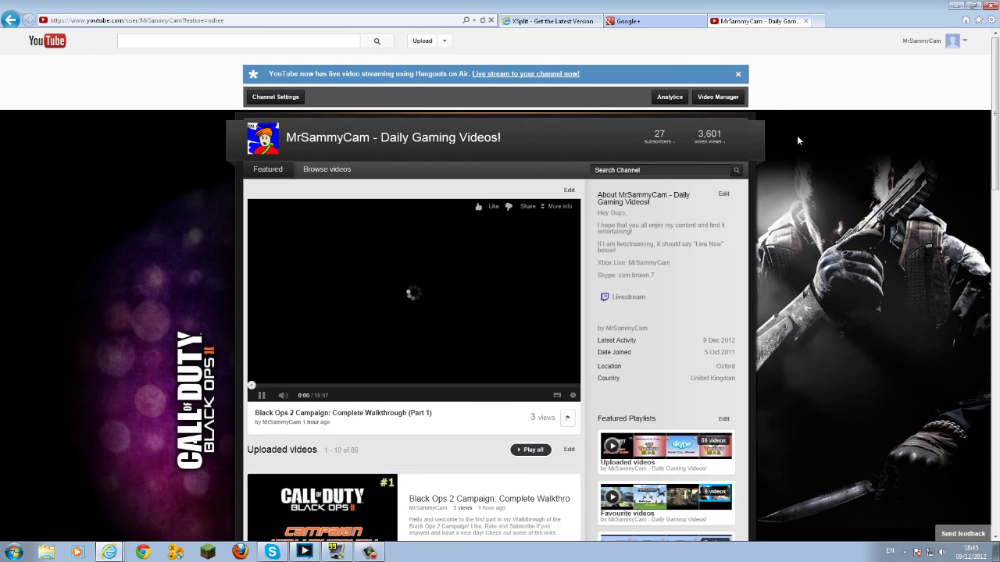
Step: Pause the channel's featured Black Ops 2 walkthrough video
{"action": "scroll", "coordinate": [796, 137], "scroll_direction": "down", "scroll_amount": 4}
{"action": "left_click", "coordinate": [262, 86]}
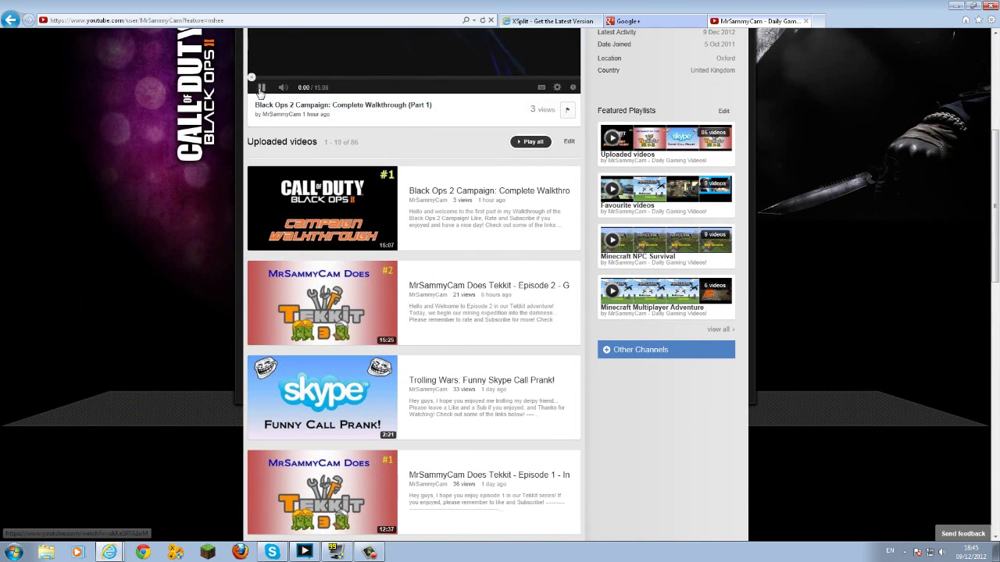
{"action": "scroll", "coordinate": [522, 234], "scroll_direction": "up", "scroll_amount": 2}
{"action": "scroll", "coordinate": [522, 234], "scroll_direction": "up", "scroll_amount": 2}
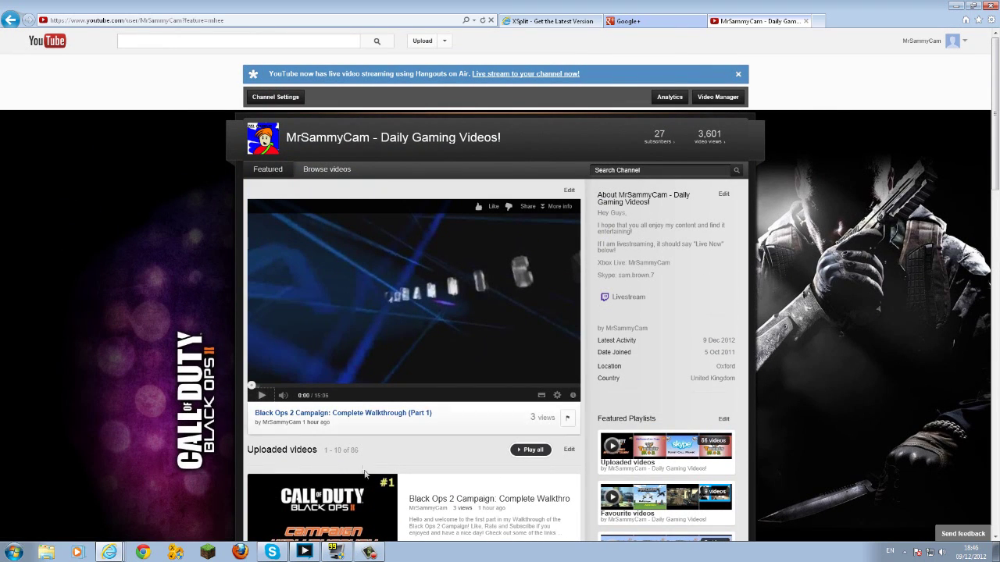
Step: Apply and save the Live Broadcaster layout so the channel features the 'Random Test' event
{"action": "left_click", "coordinate": [276, 102]}
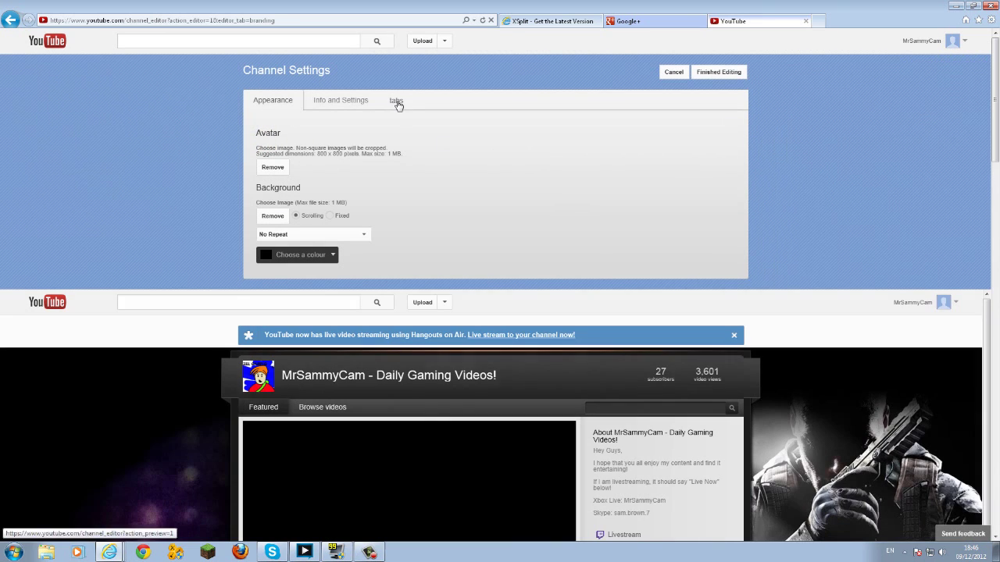
{"action": "left_click", "coordinate": [395, 103]}
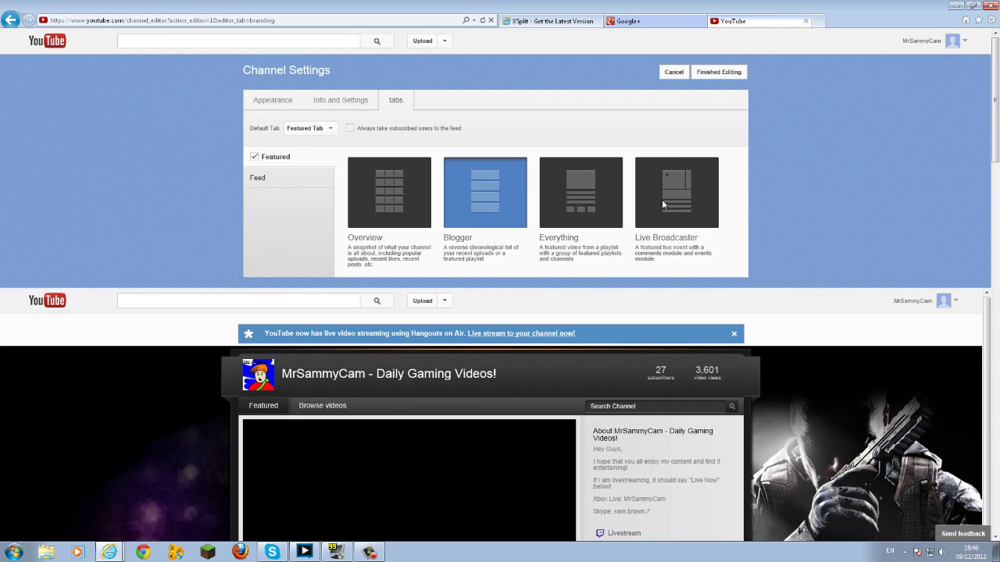
{"action": "left_click", "coordinate": [663, 205]}
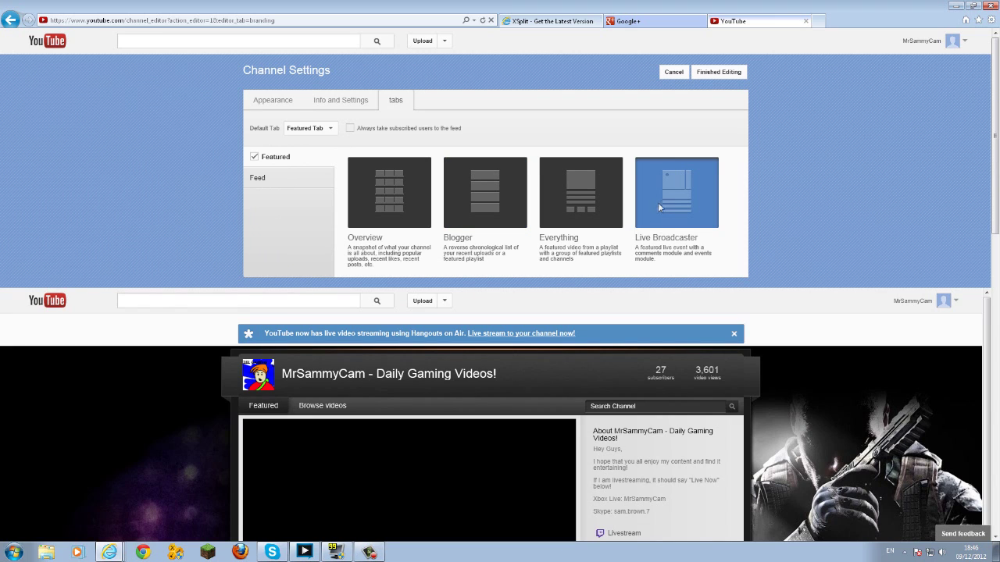
{"action": "scroll", "coordinate": [582, 278], "scroll_direction": "down", "scroll_amount": 2}
{"action": "scroll", "coordinate": [533, 293], "scroll_direction": "down", "scroll_amount": 2}
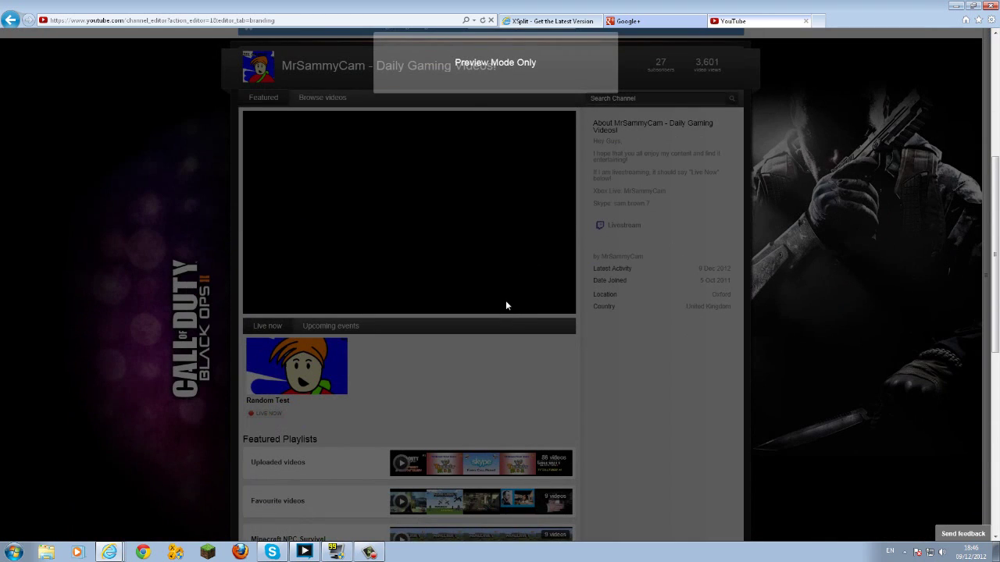
{"action": "scroll", "coordinate": [508, 328], "scroll_direction": "up", "scroll_amount": 4}
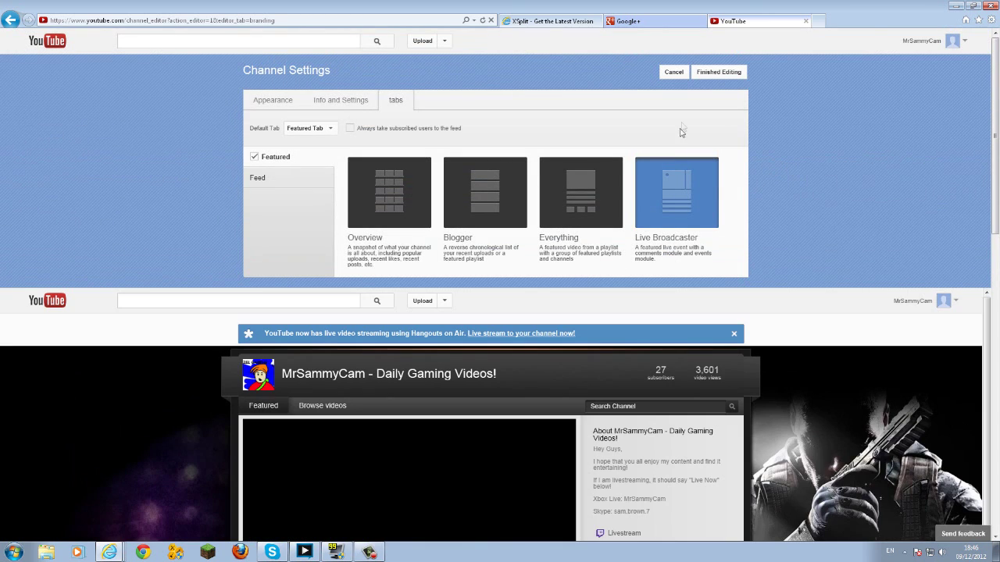
{"action": "left_click", "coordinate": [705, 74]}
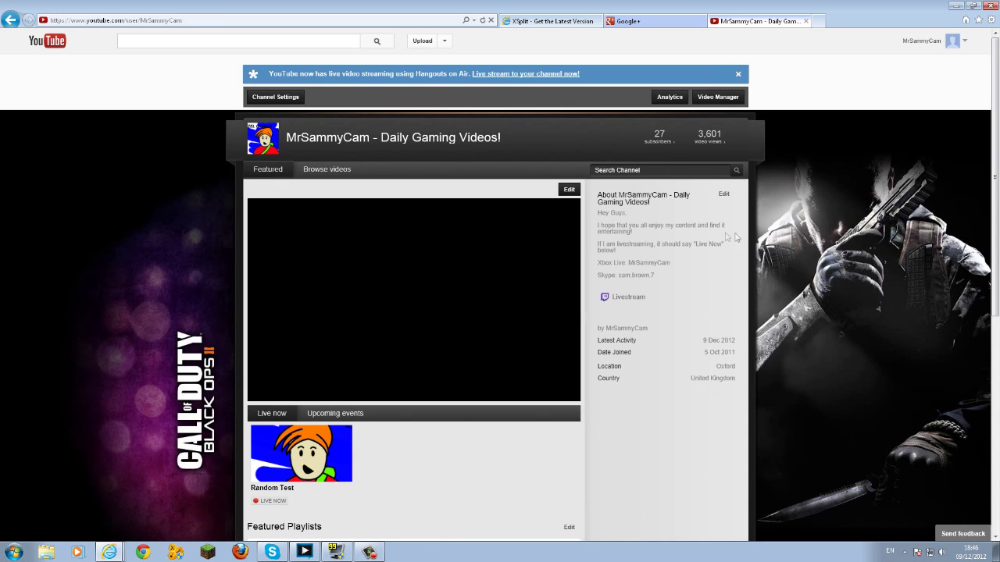
Step: Pause the channel's intro video
{"action": "scroll", "coordinate": [496, 285], "scroll_direction": "down", "scroll_amount": 2}
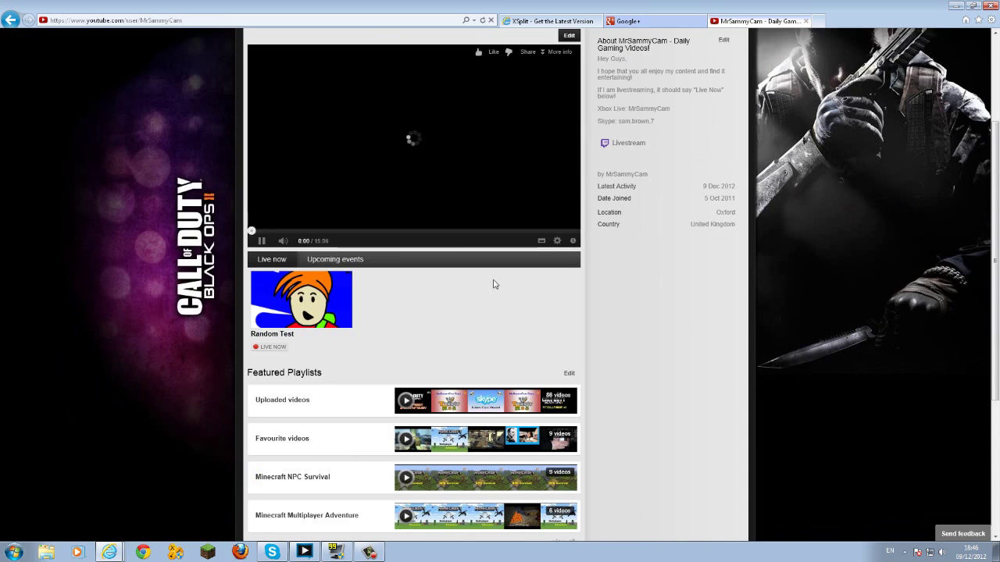
{"action": "left_click", "coordinate": [262, 241]}
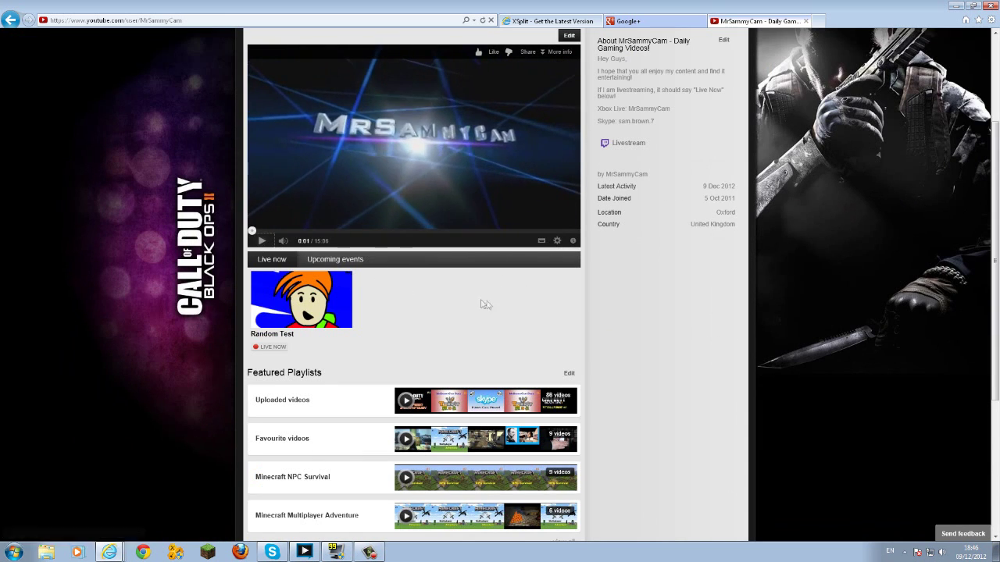
{"action": "scroll", "coordinate": [479, 301], "scroll_direction": "up", "scroll_amount": 2}
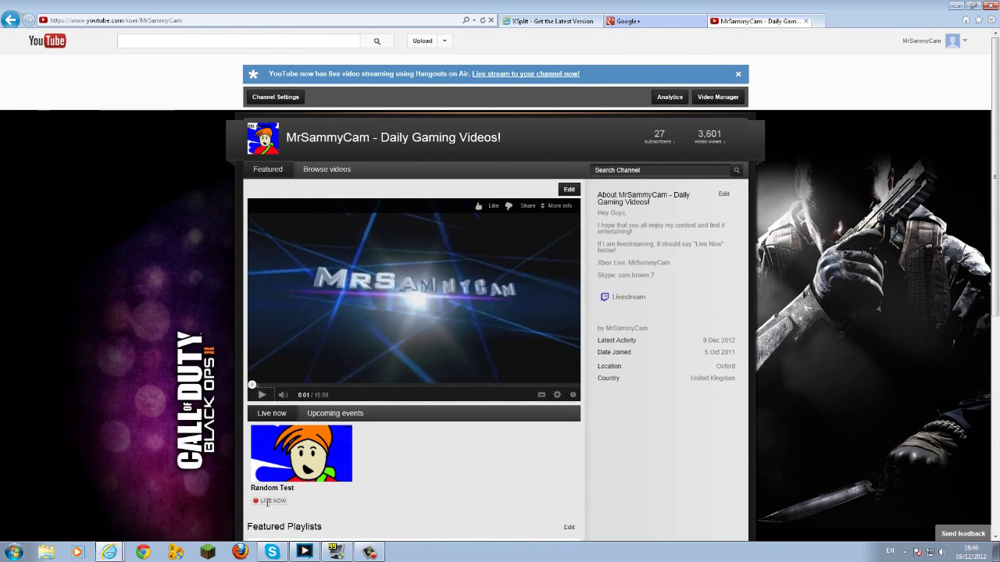
Step: Play the Random Test live stream muted, then minimize Internet Explorer to the desktop
{"action": "left_click", "coordinate": [268, 467]}
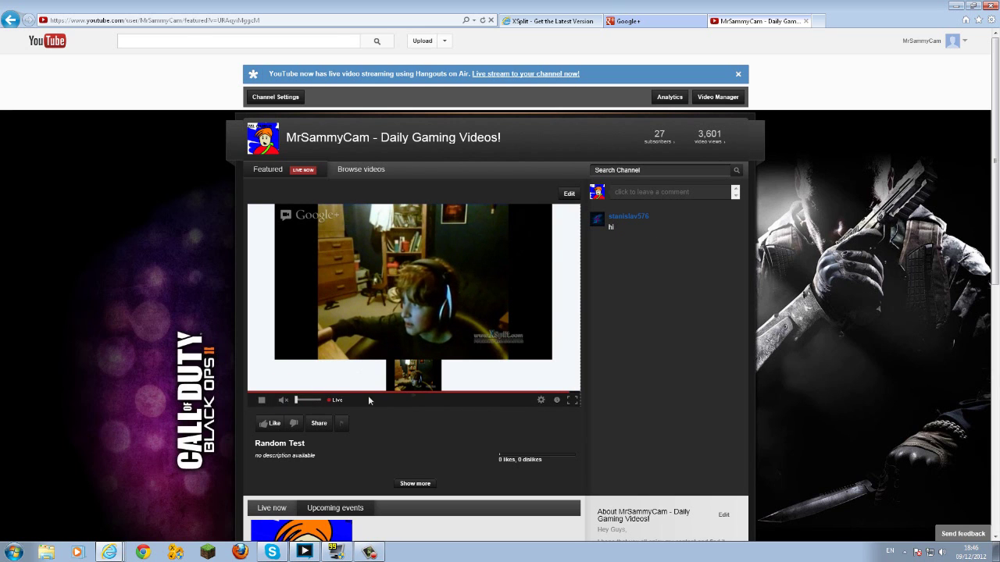
{"action": "left_click", "coordinate": [283, 400]}
{"action": "scroll", "coordinate": [439, 367], "scroll_direction": "down", "scroll_amount": 2}
{"action": "scroll", "coordinate": [439, 368], "scroll_direction": "down", "scroll_amount": 2}
{"action": "scroll", "coordinate": [439, 367], "scroll_direction": "up", "scroll_amount": 4}
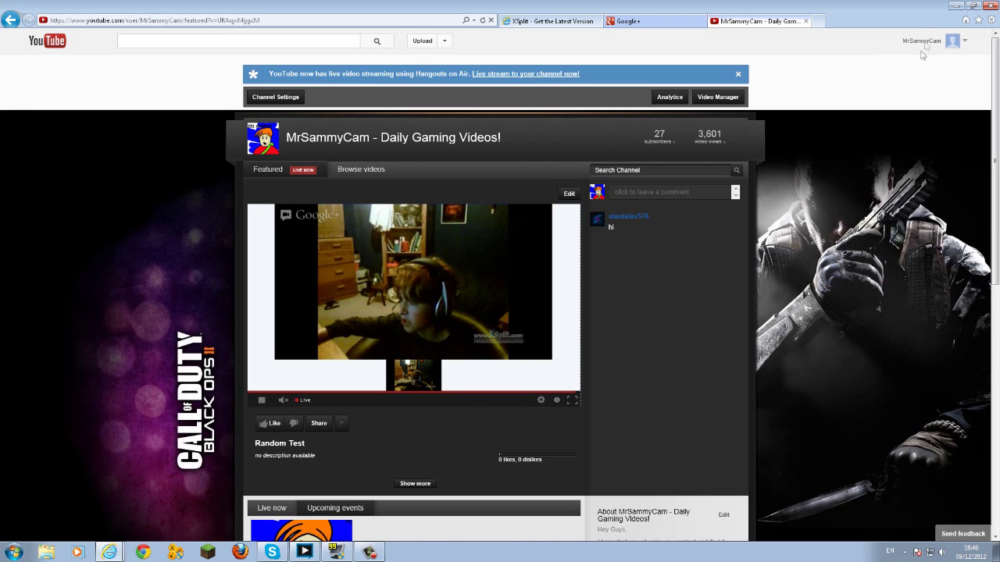
{"action": "left_click", "coordinate": [957, 7]}
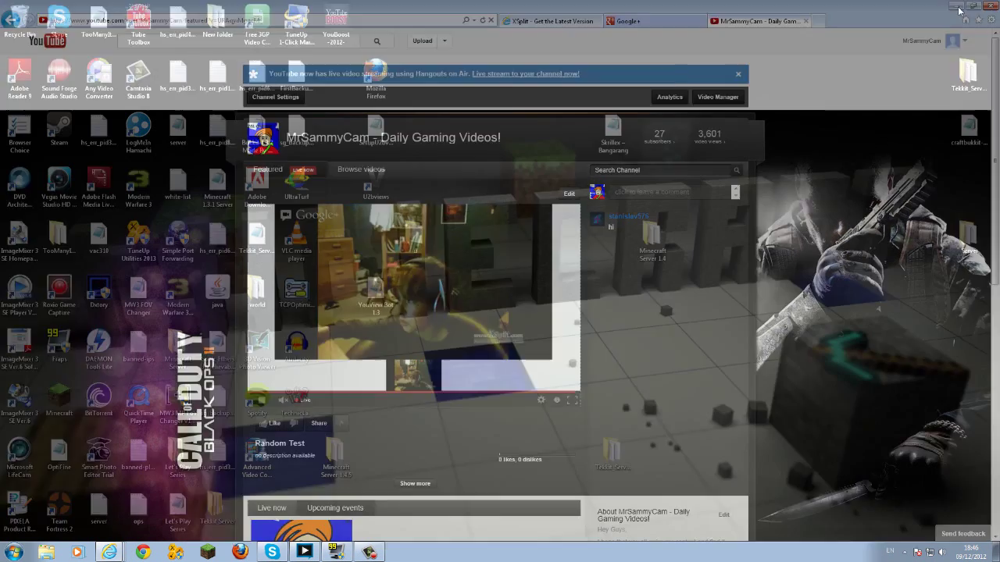